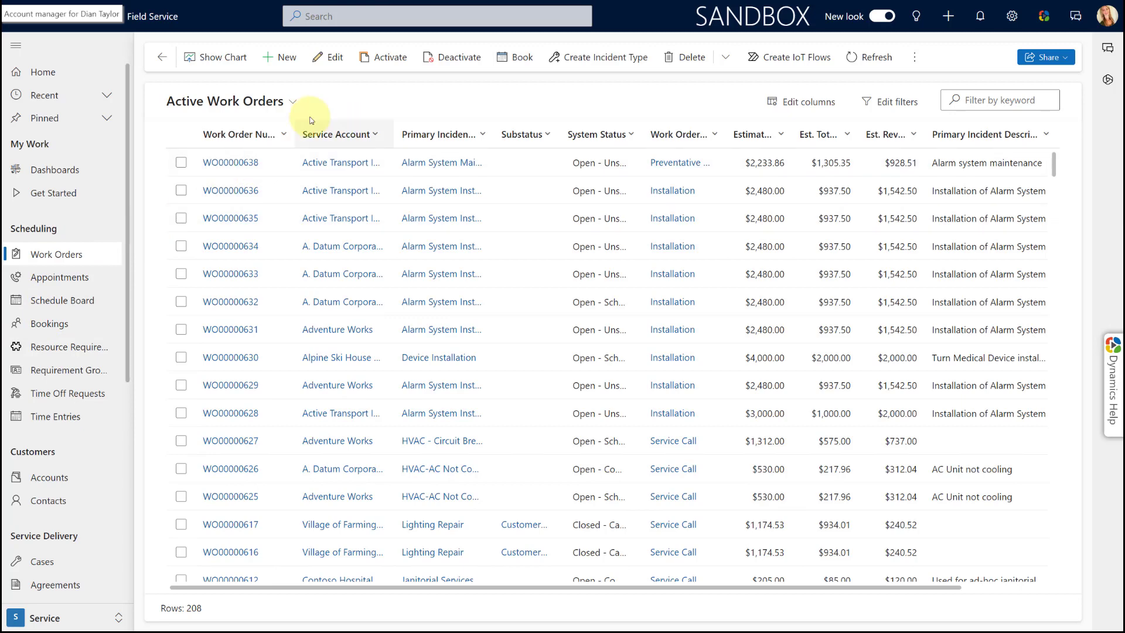
Step: Switch to the Work Orders (preview) view and display it as the Work Order list (preview)
click(285, 100)
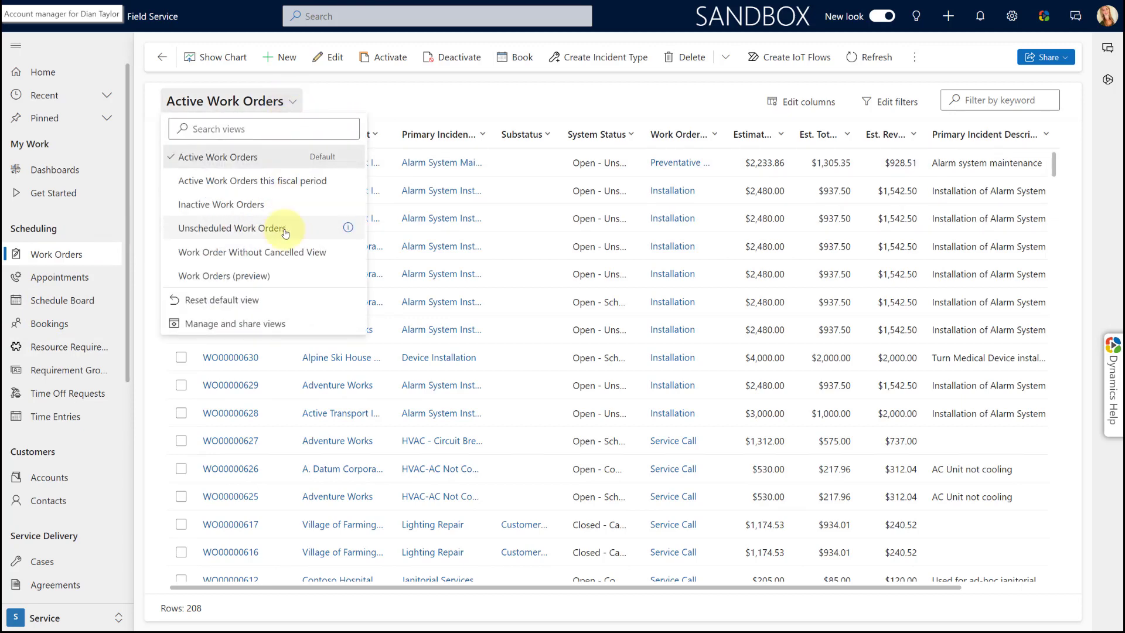
click(277, 277)
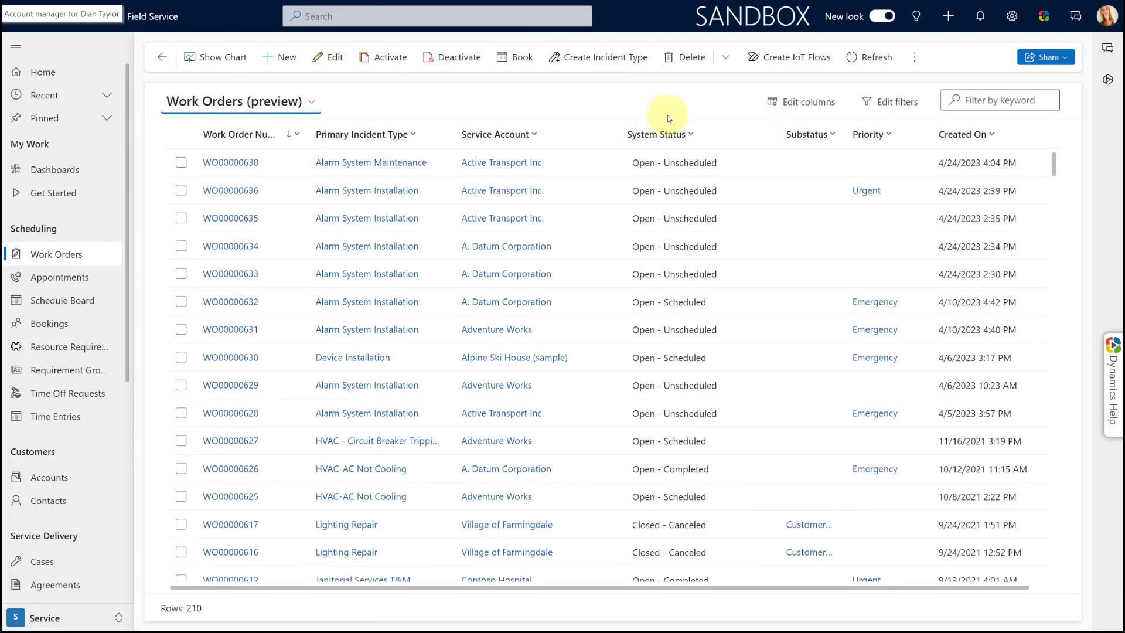
click(916, 61)
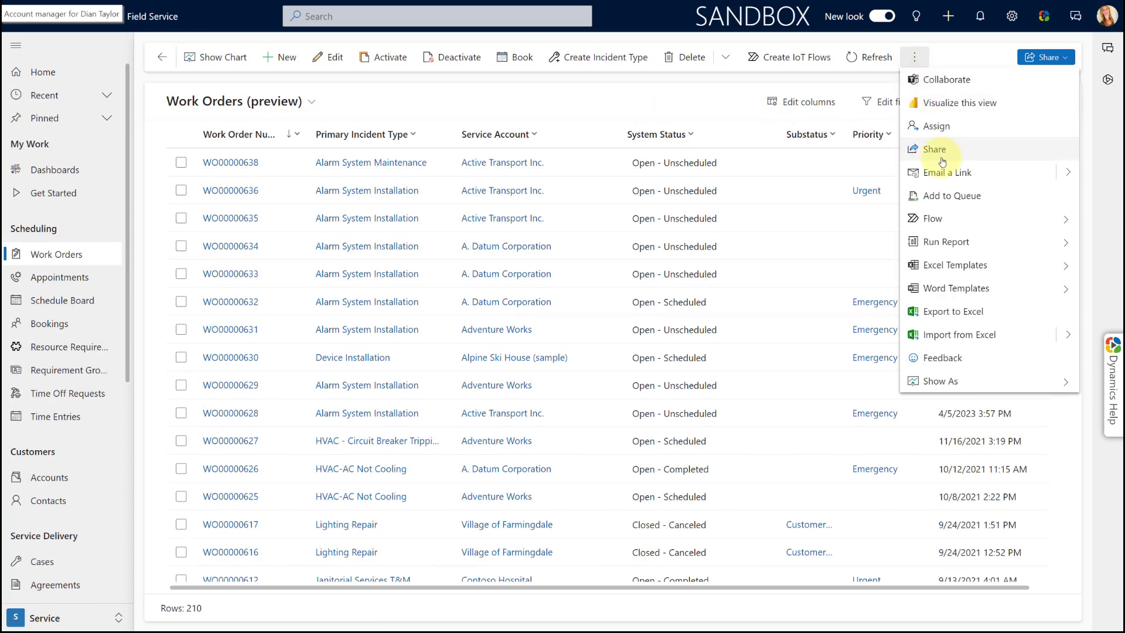
click(987, 382)
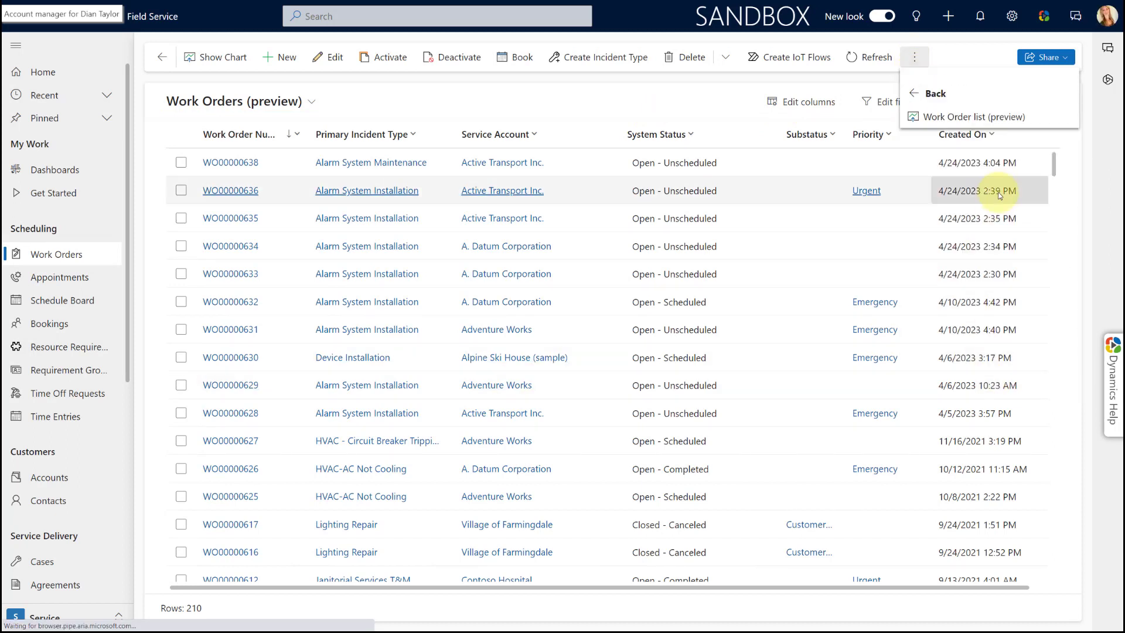
click(970, 118)
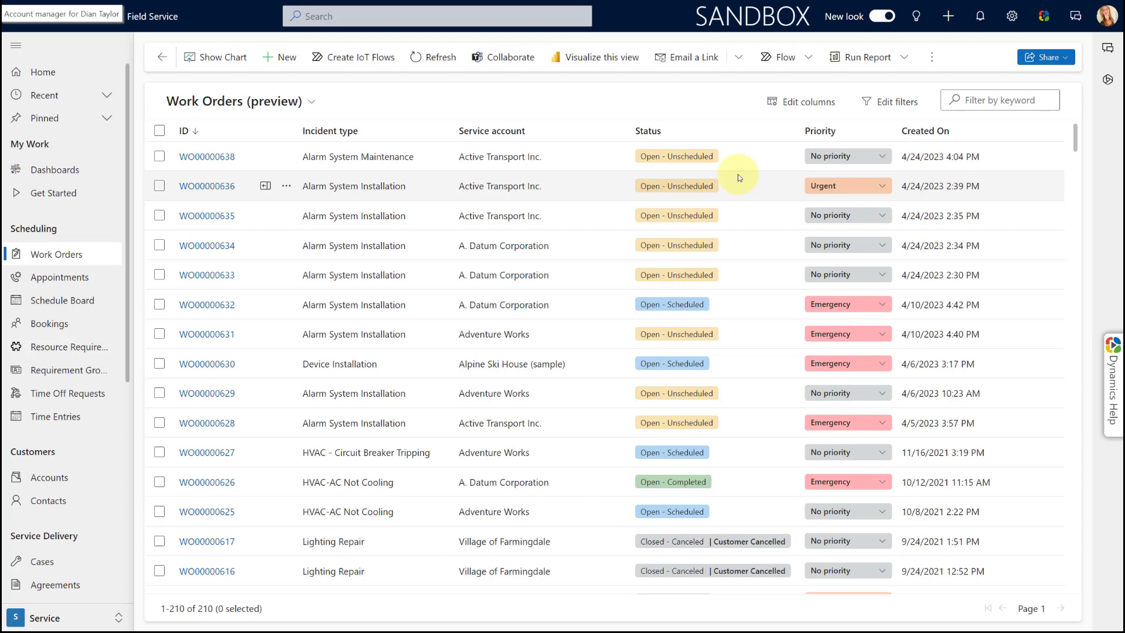
click(885, 159)
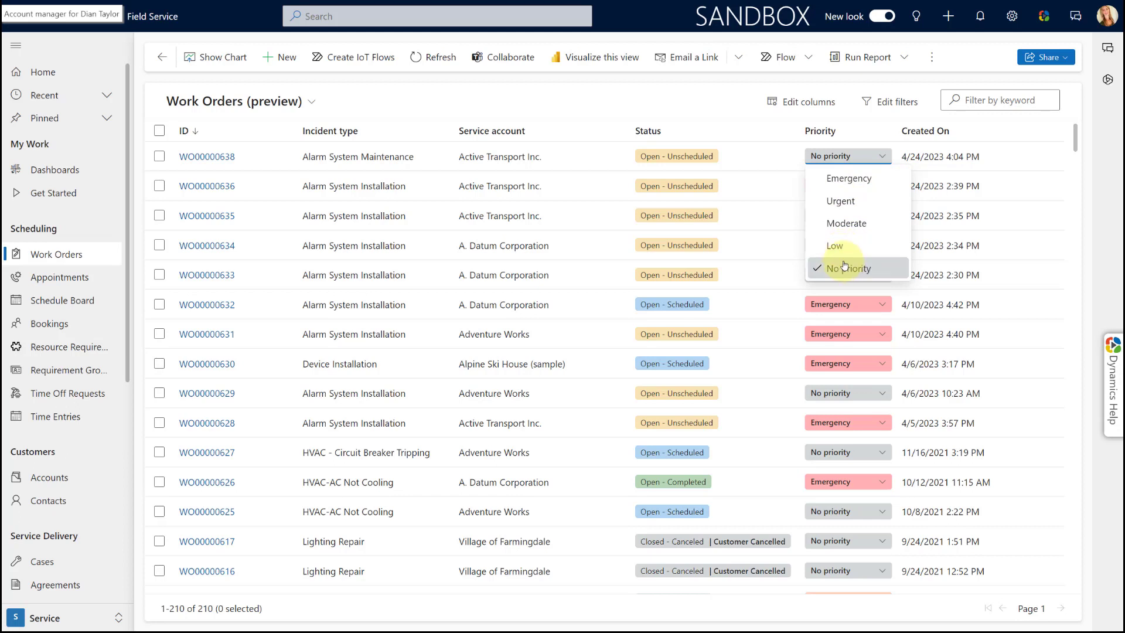
click(841, 201)
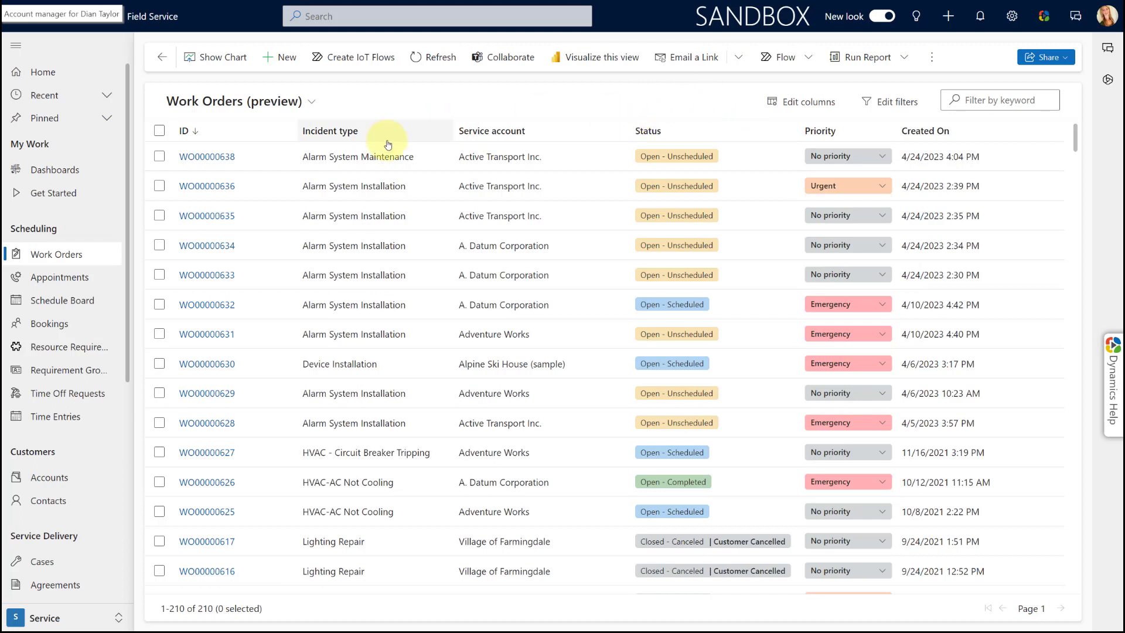
mouse_move(293, 155)
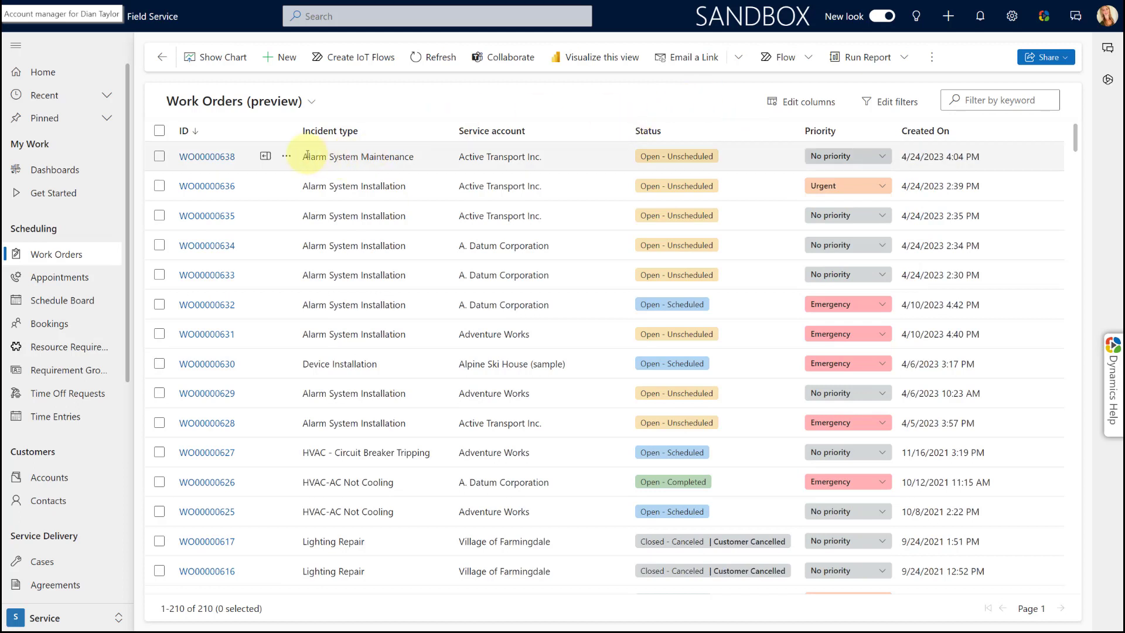
Step: Open WO00000638 in the side panel and scroll through its General tab details
click(264, 157)
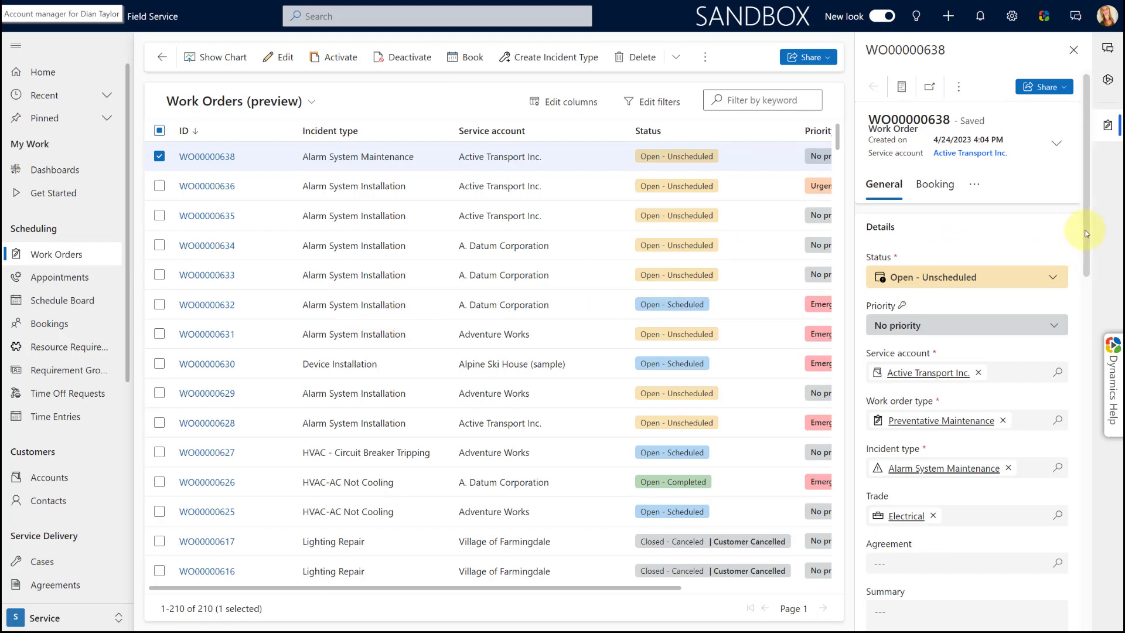
drag(1087, 226, 1088, 335)
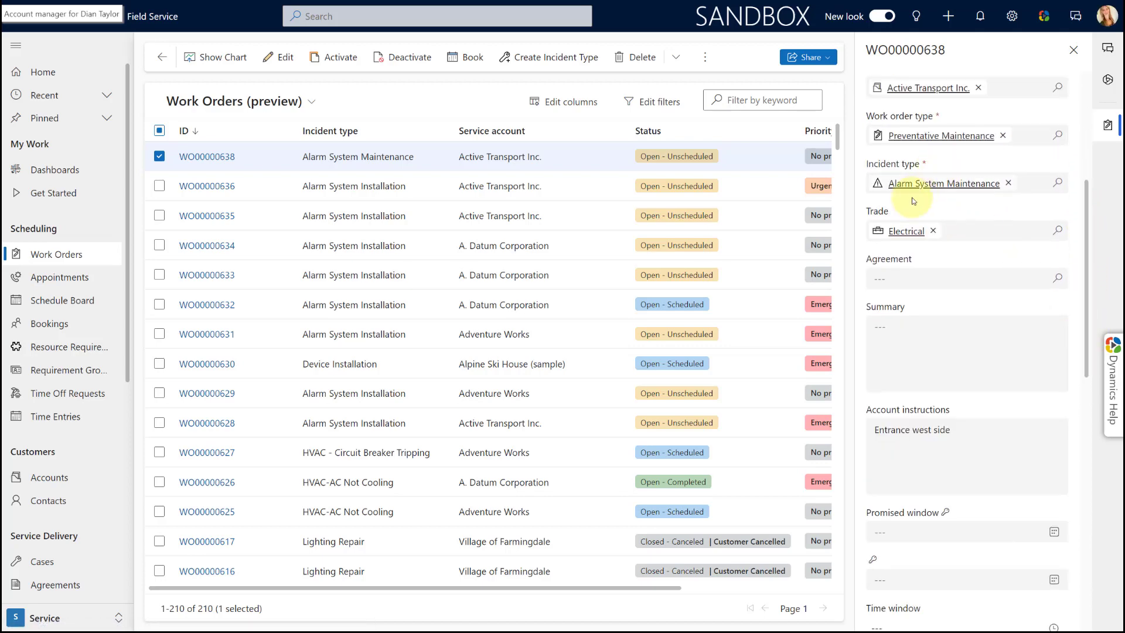
scroll(1011, 256, down, 8)
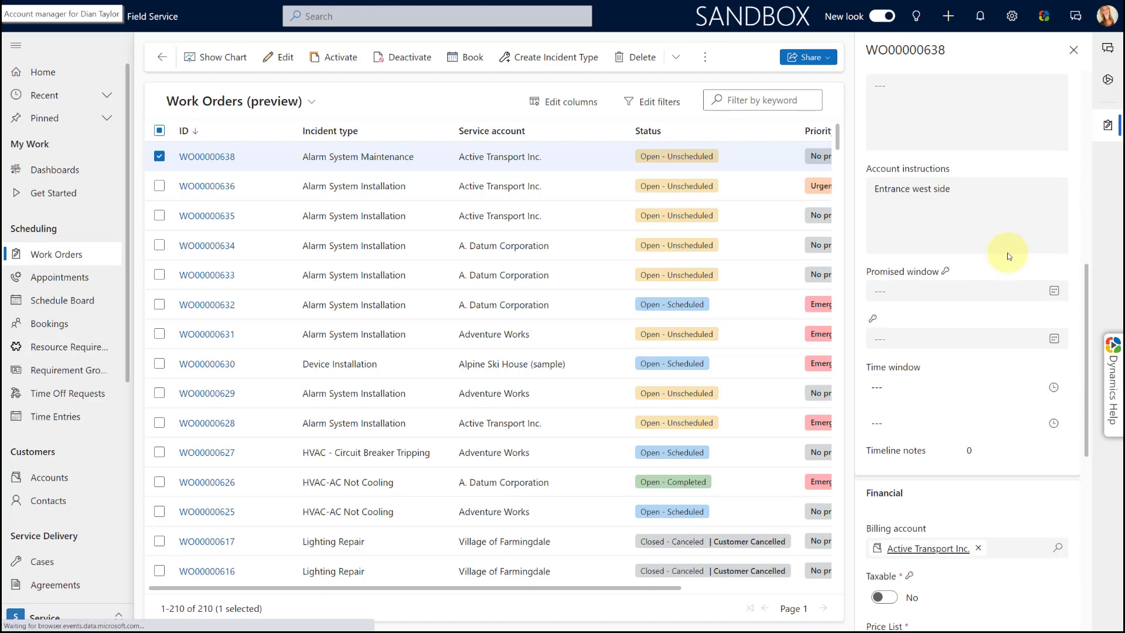
scroll(1008, 256, down, 3)
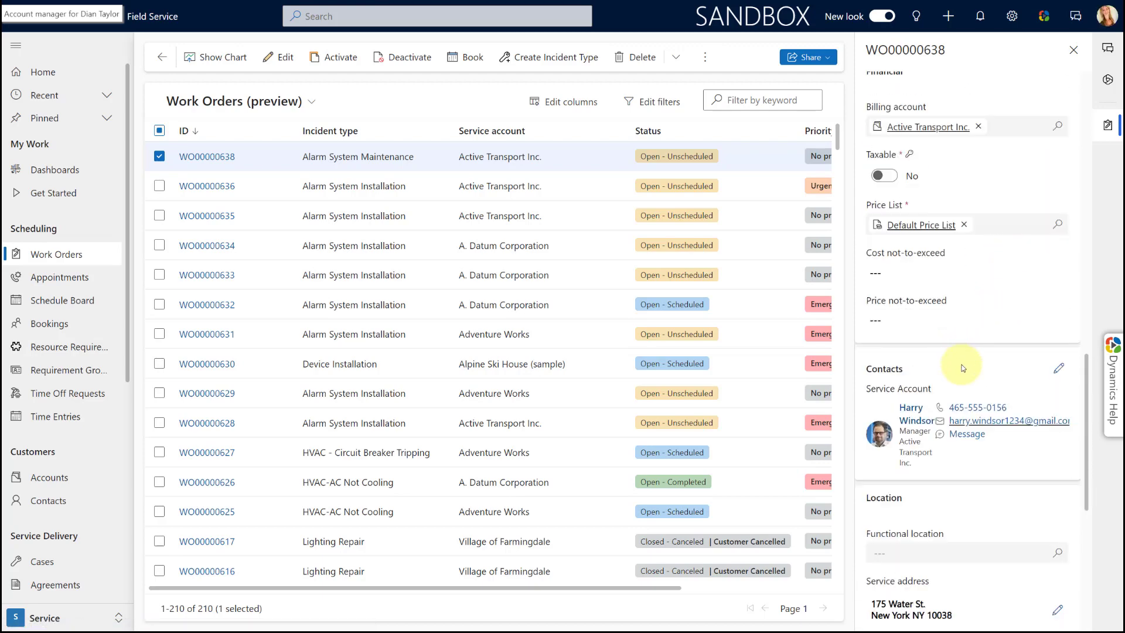
scroll(955, 370, down, 7)
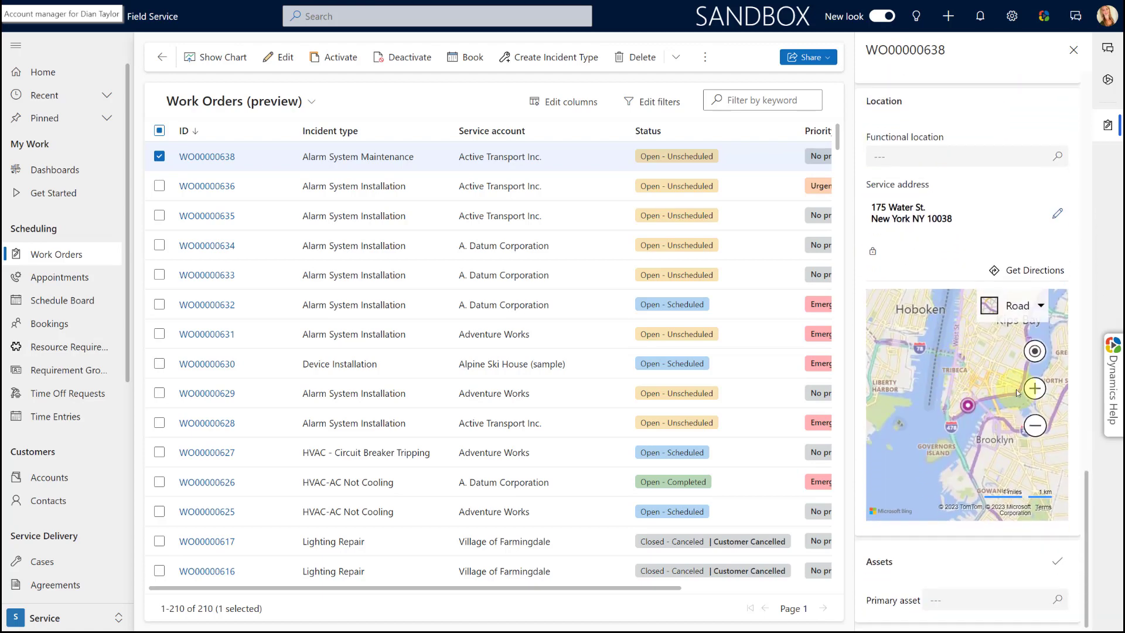
drag(1086, 505, 1092, 104)
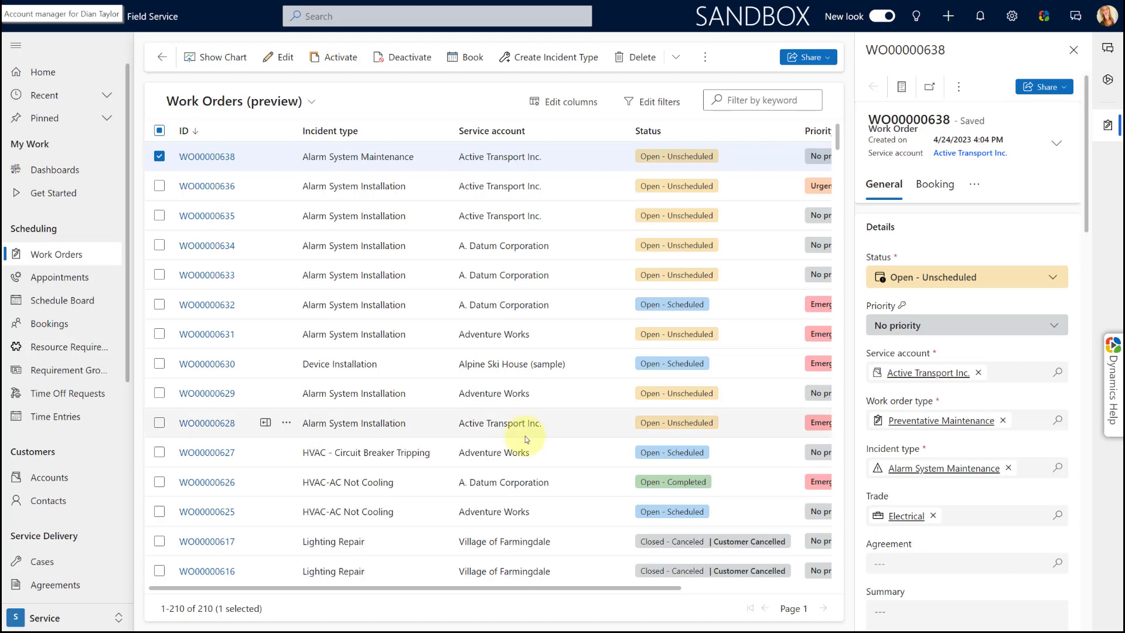
Step: Show WO00000638's Booking tab with its requirements and available resource slots
click(937, 189)
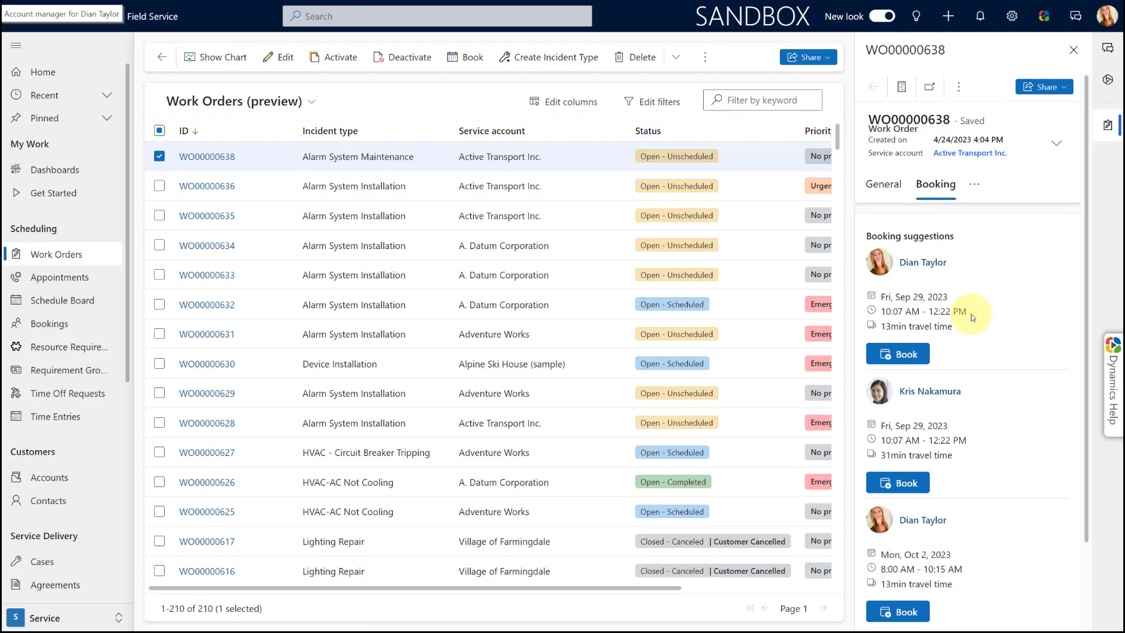
scroll(979, 322, down, 1)
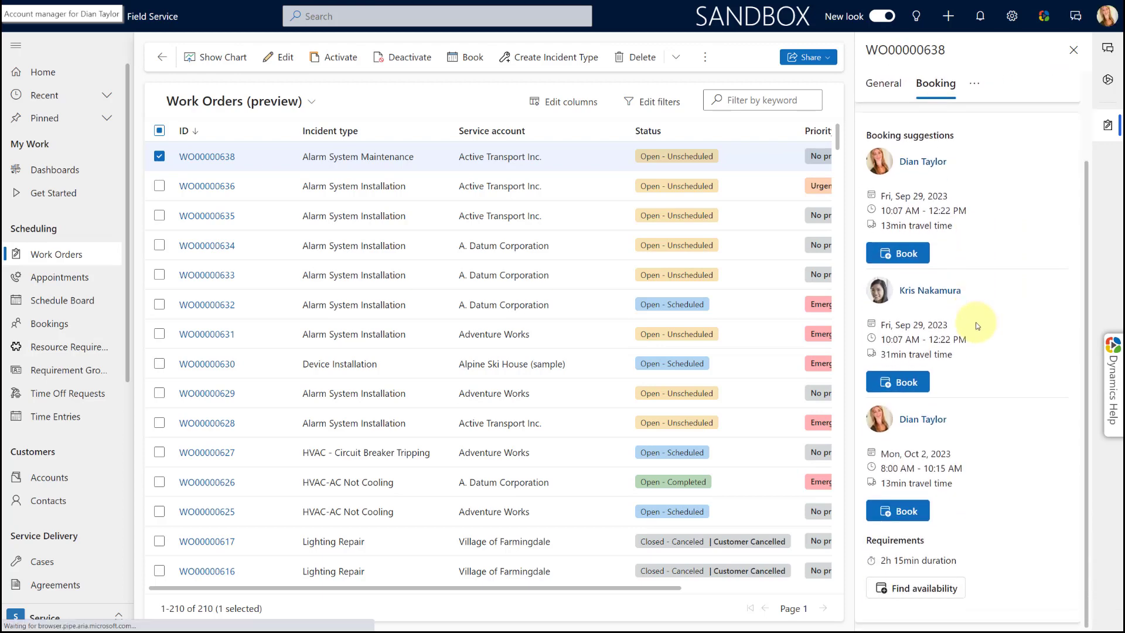
scroll(971, 322, up, 1)
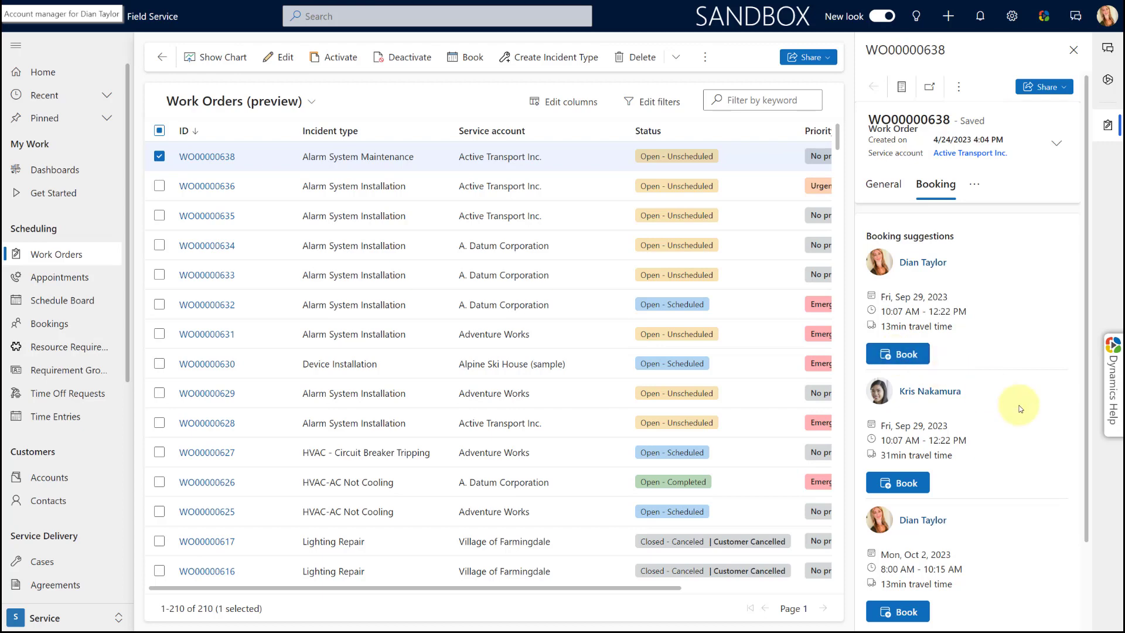
scroll(1010, 449, down, 2)
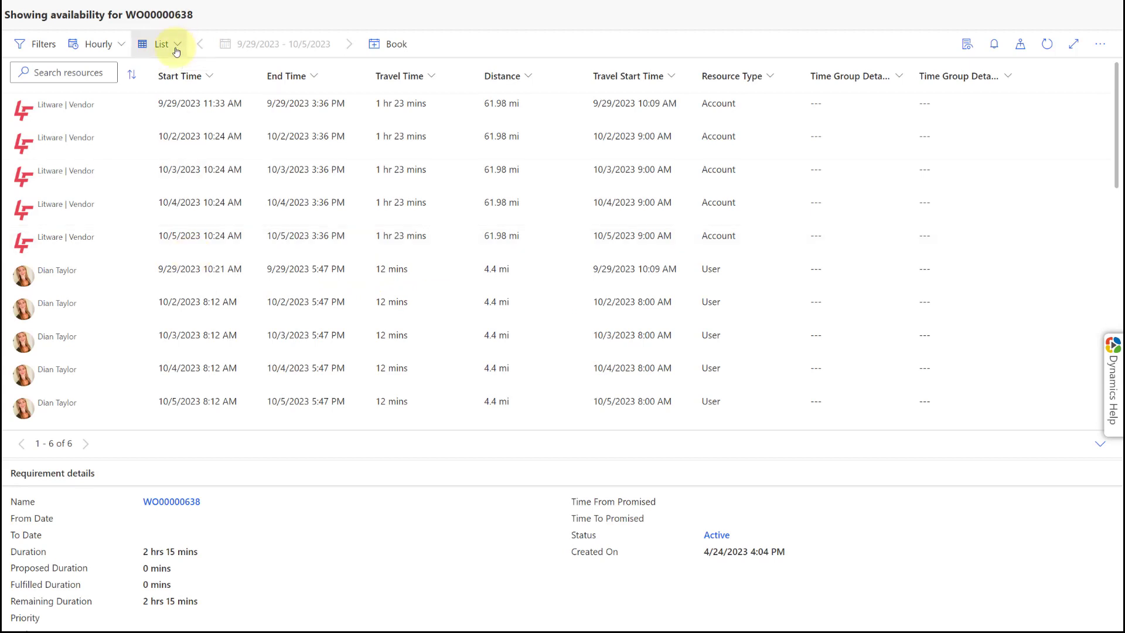
click(176, 50)
click(170, 92)
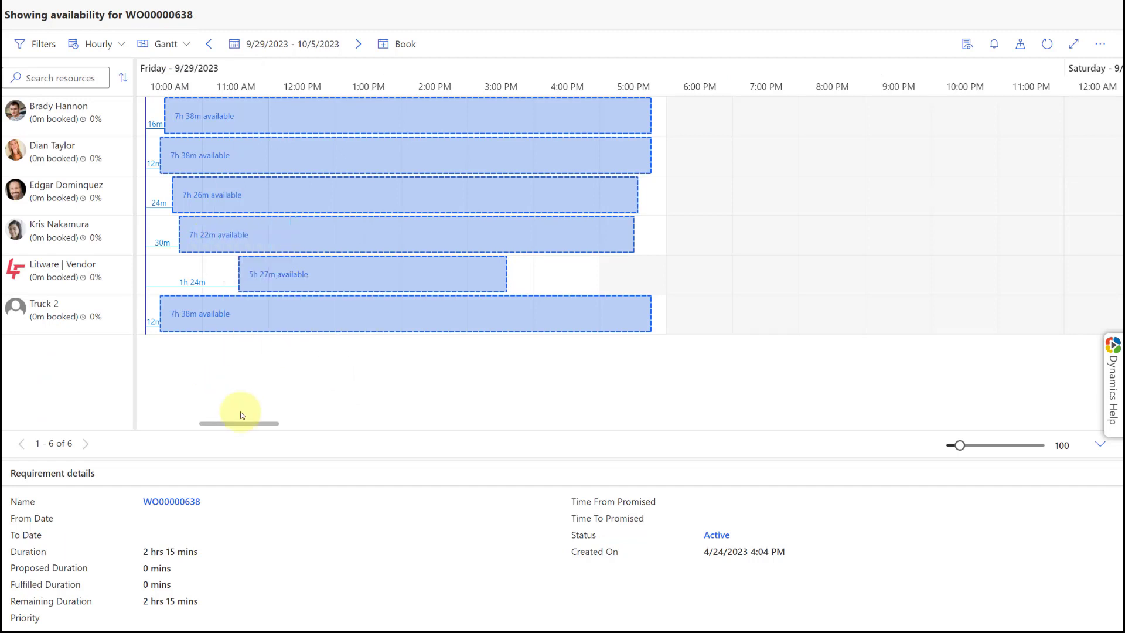
drag(249, 423, 227, 427)
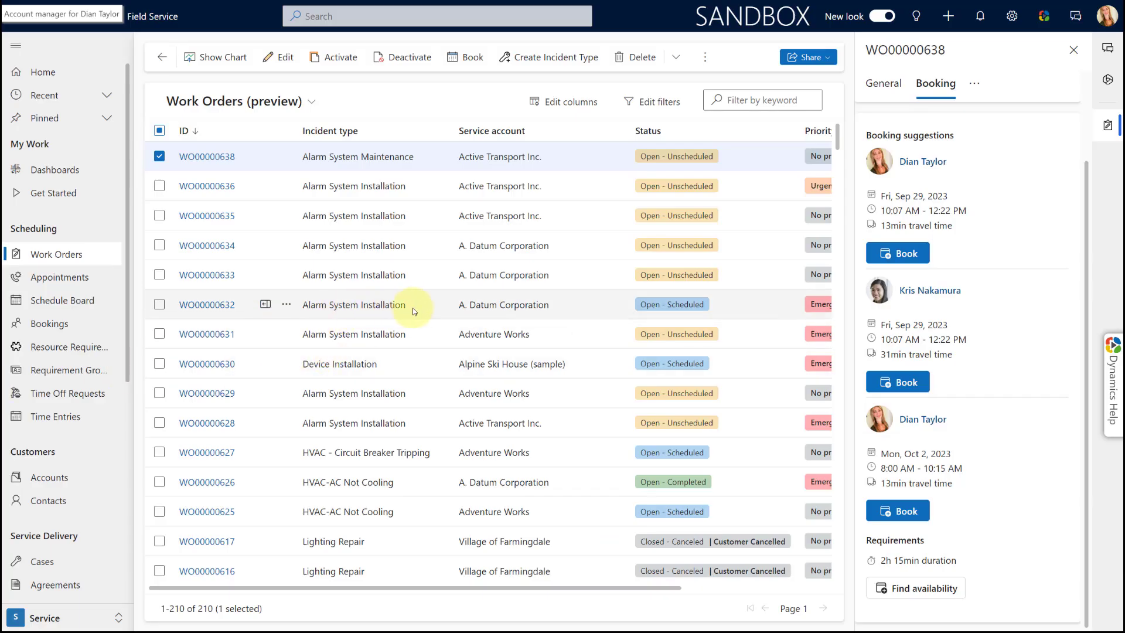
Step: Open WO00000632 beside WO00000638 and view its scheduled booking's Move to options
click(264, 305)
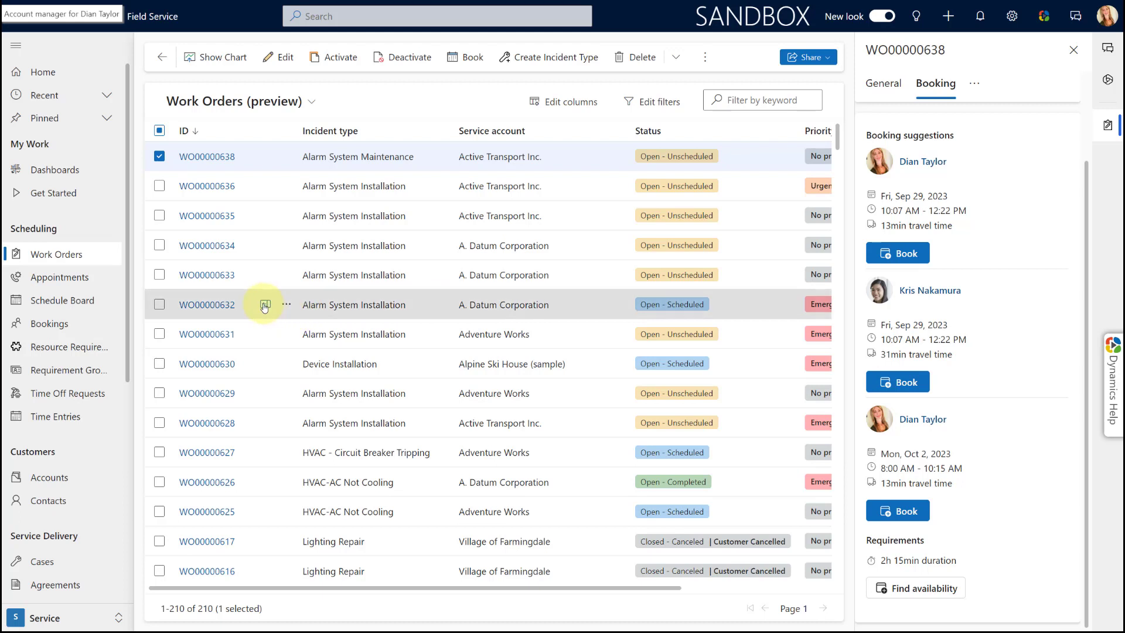
click(352, 306)
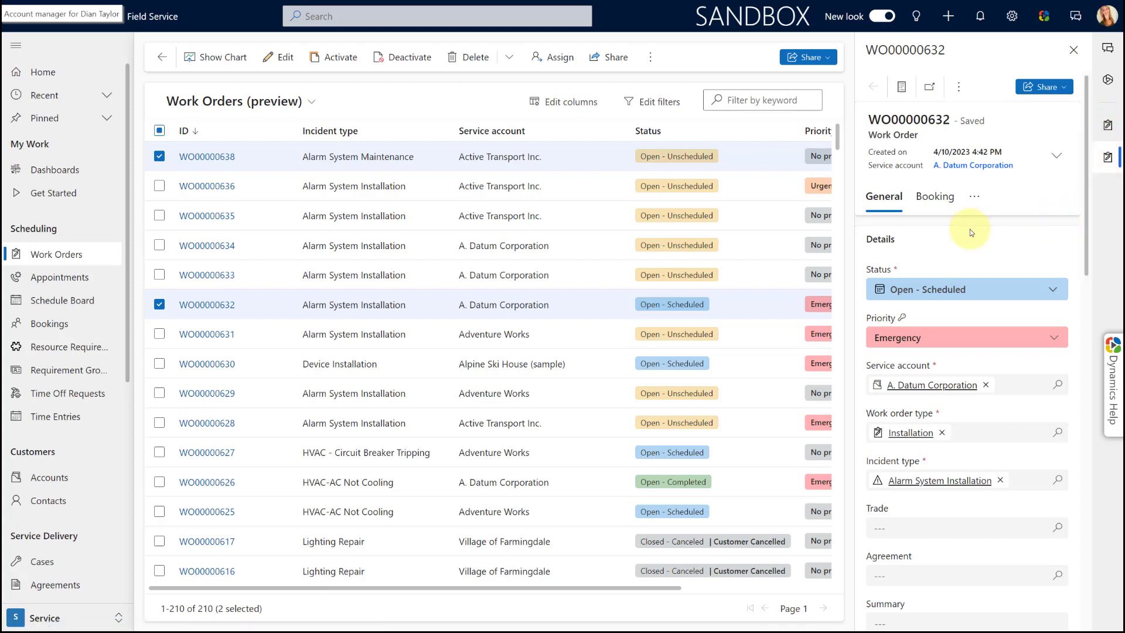
click(936, 197)
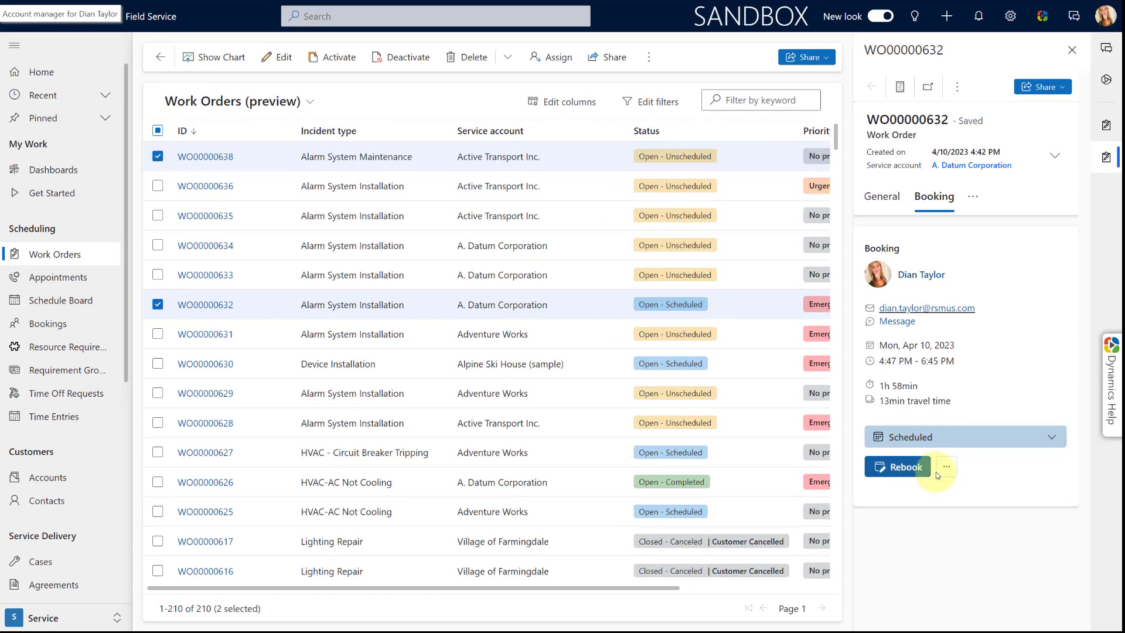
click(948, 468)
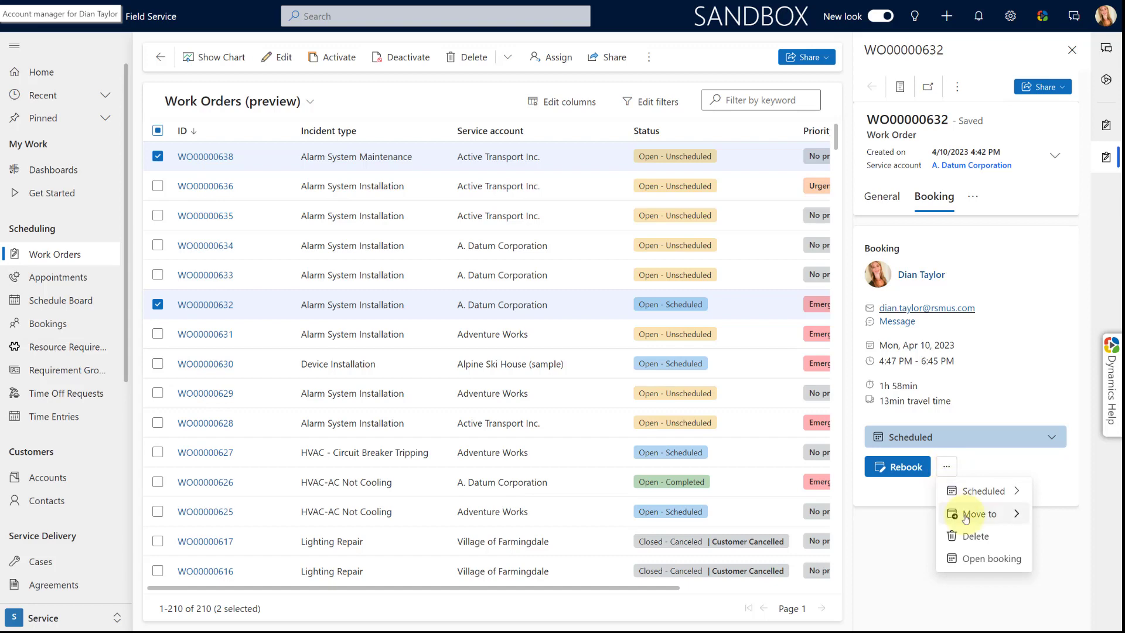
click(977, 561)
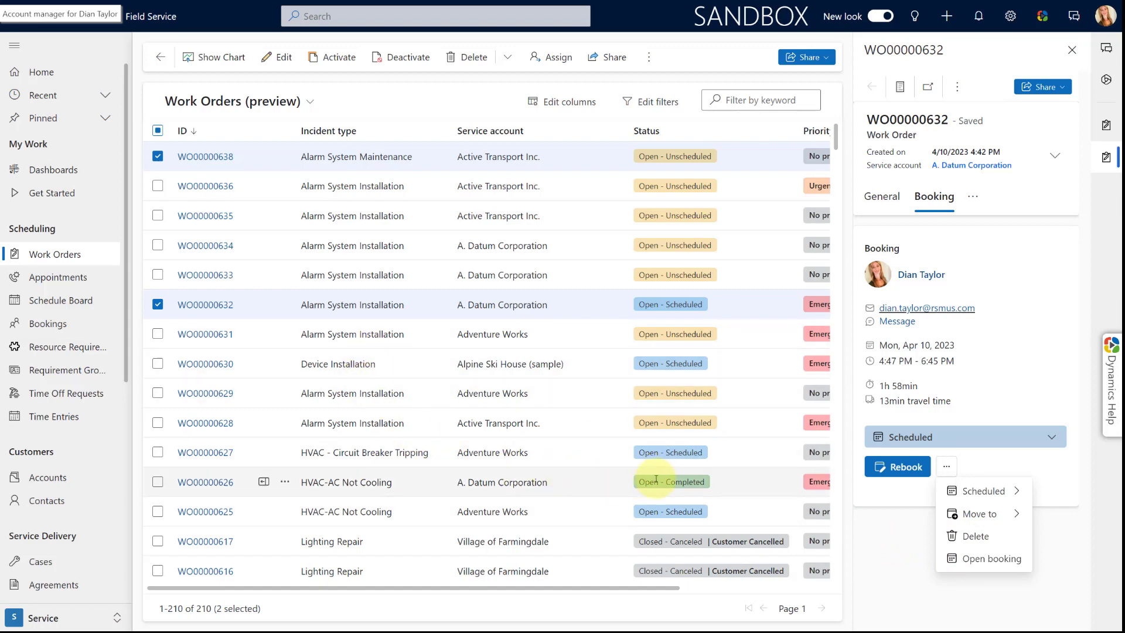
Step: Open WO00000626 in the side pane, check its booking, then close the pane and deselect it
click(264, 482)
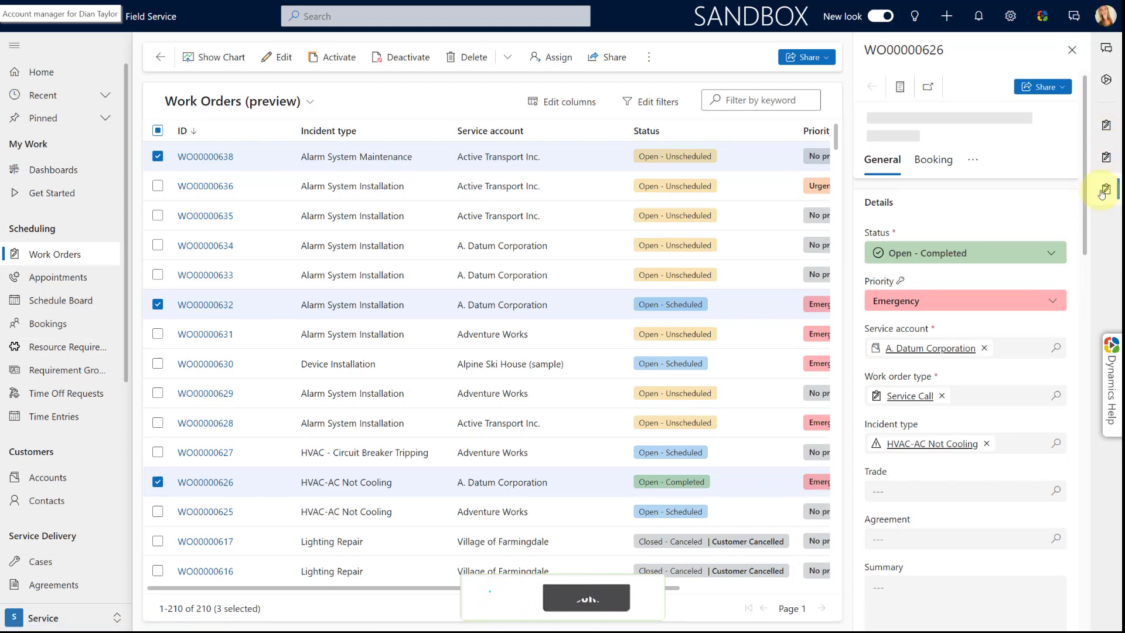
click(933, 162)
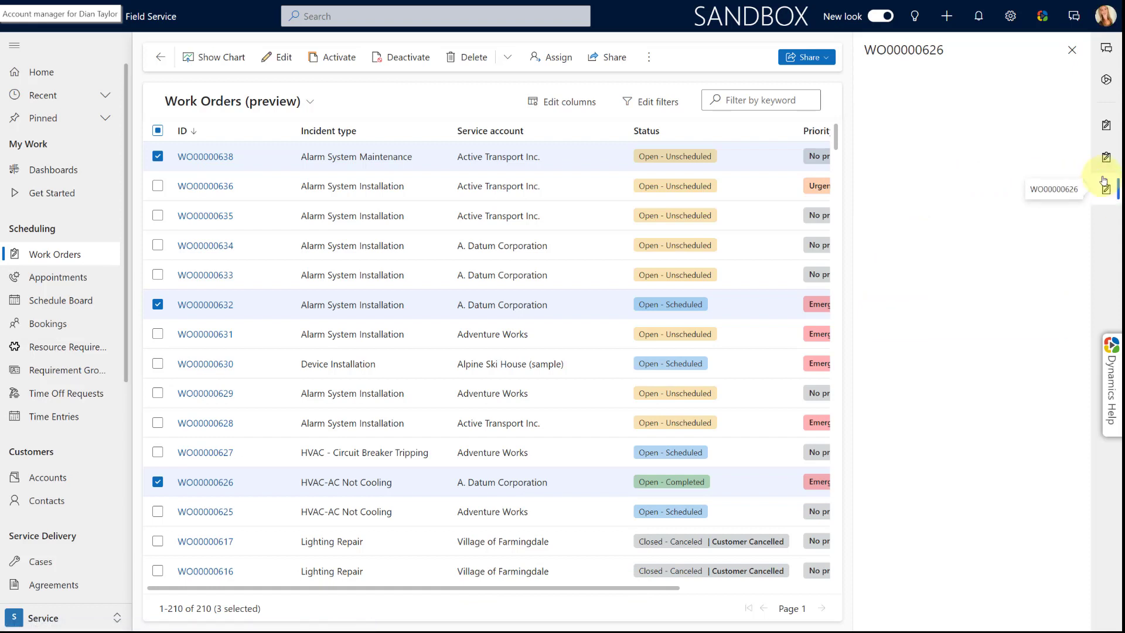
click(1069, 52)
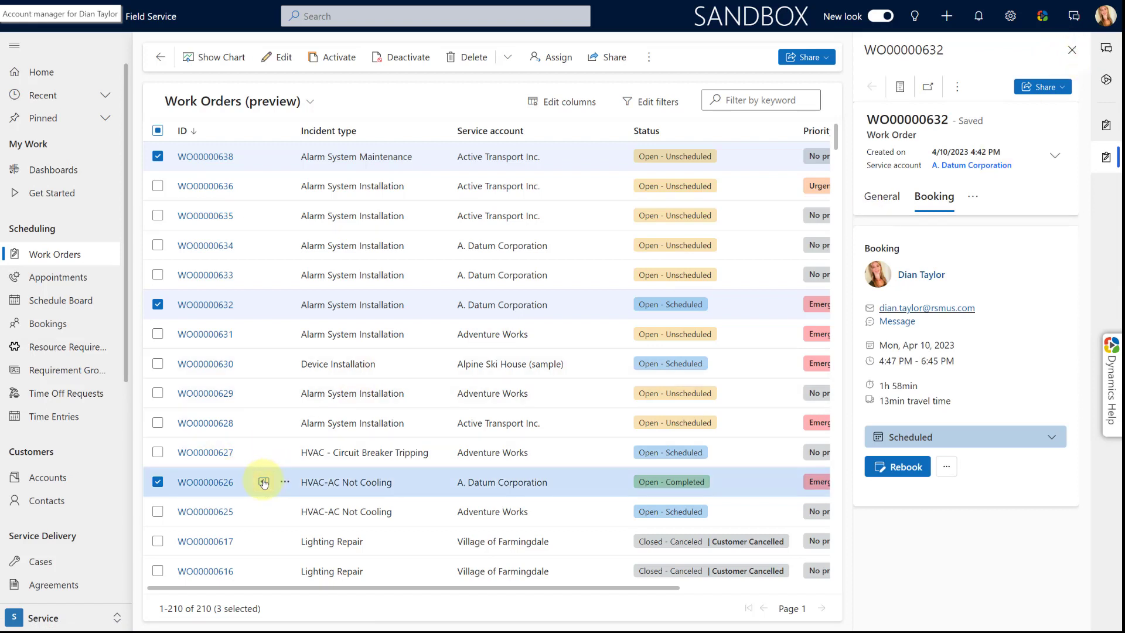
click(264, 482)
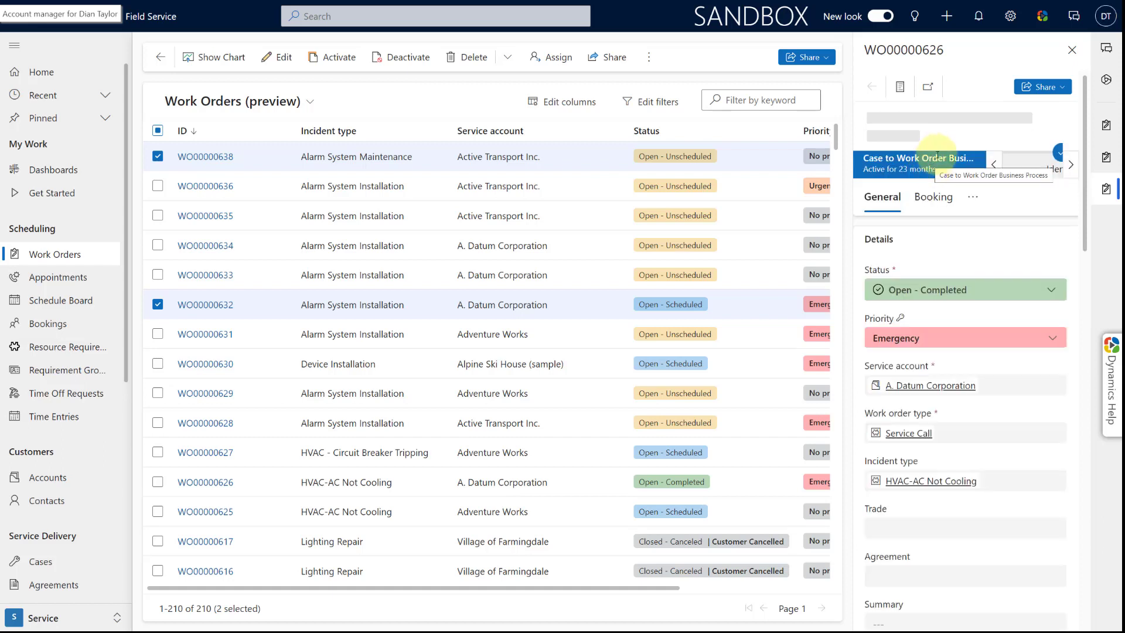
Step: Review WO00000626's booking summary ($530 estimated, $110 actual) and show its Service report option
click(931, 200)
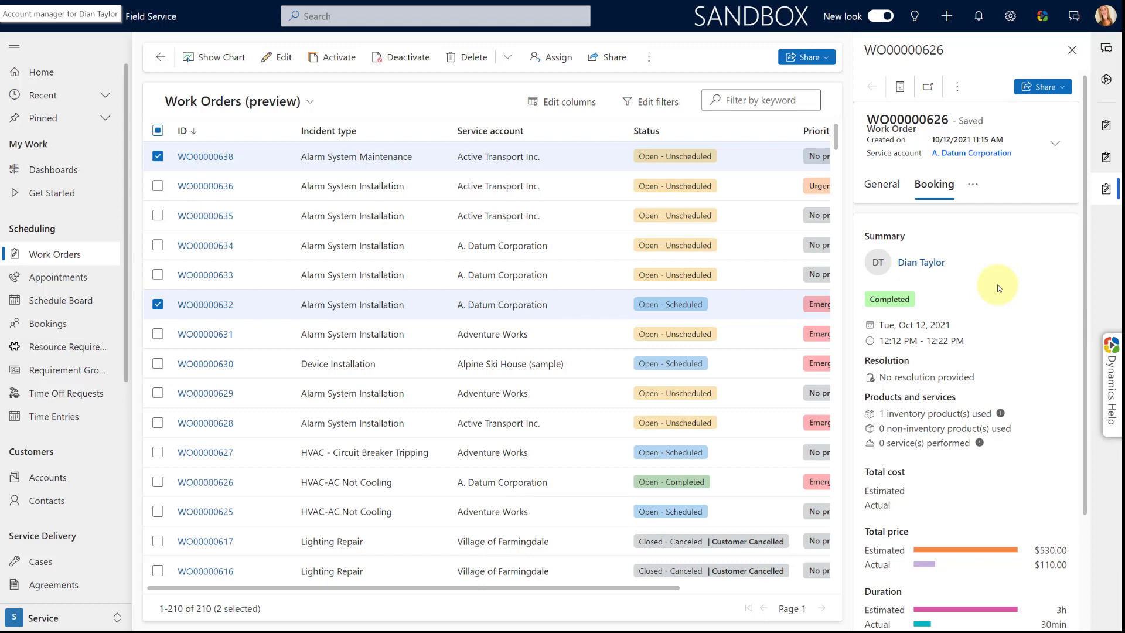
scroll(997, 284, down, 2)
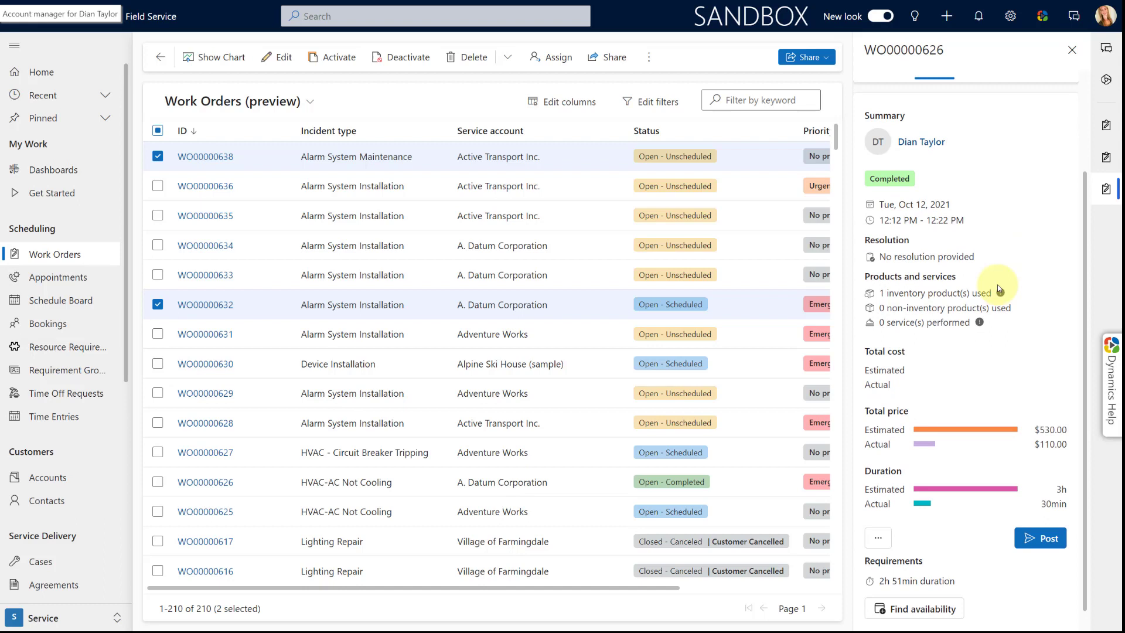
scroll(990, 279, up, 1)
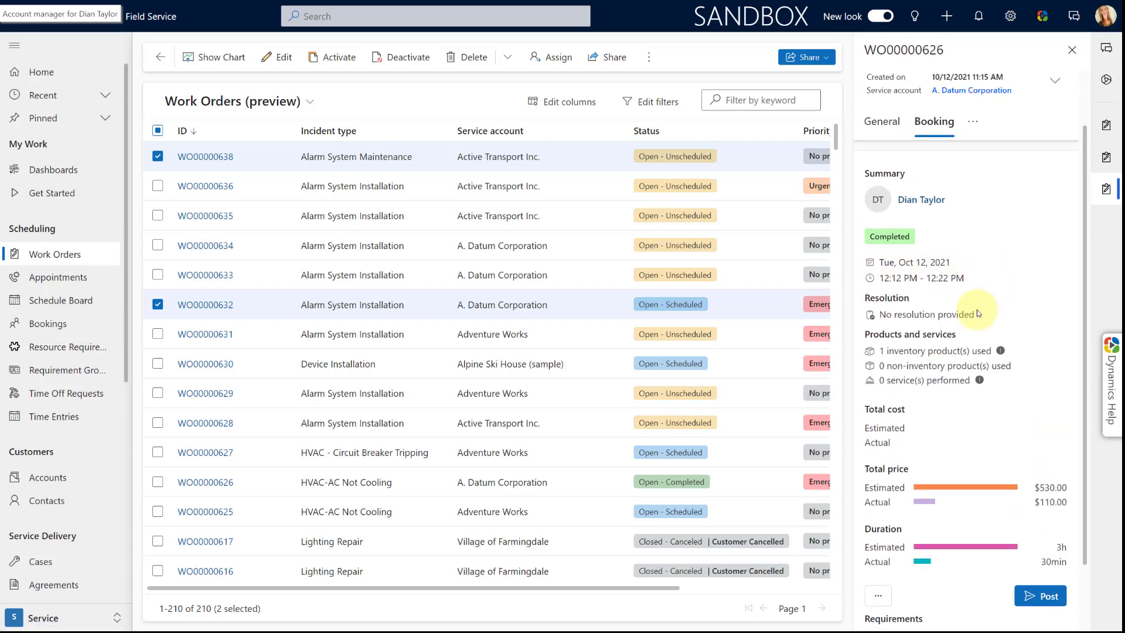
scroll(976, 309, down, 1)
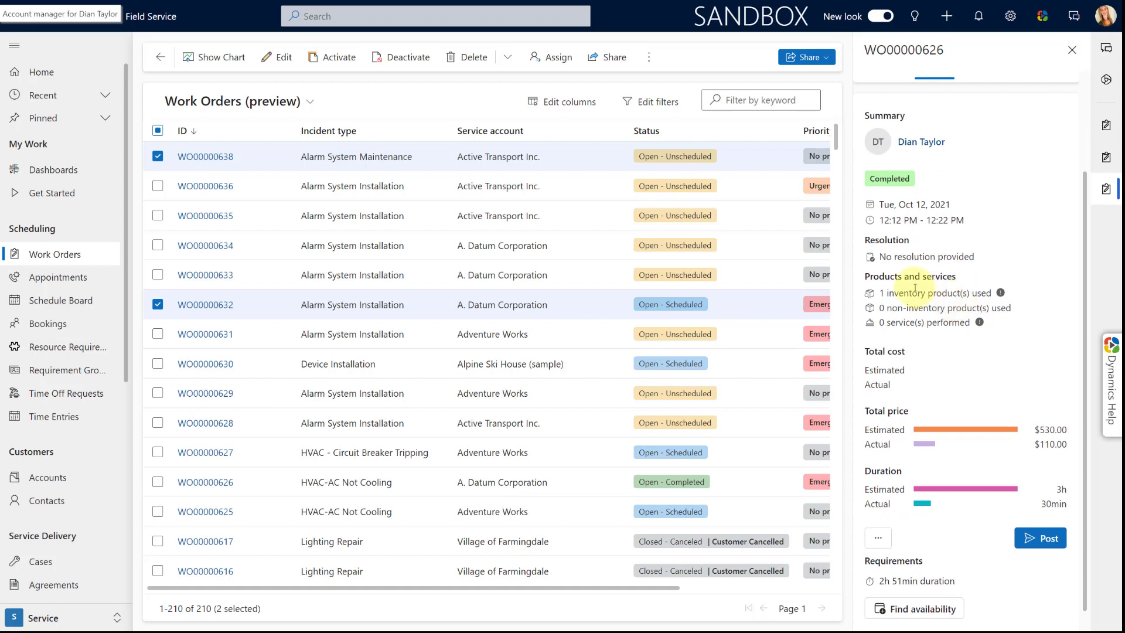
scroll(936, 354, down, 1)
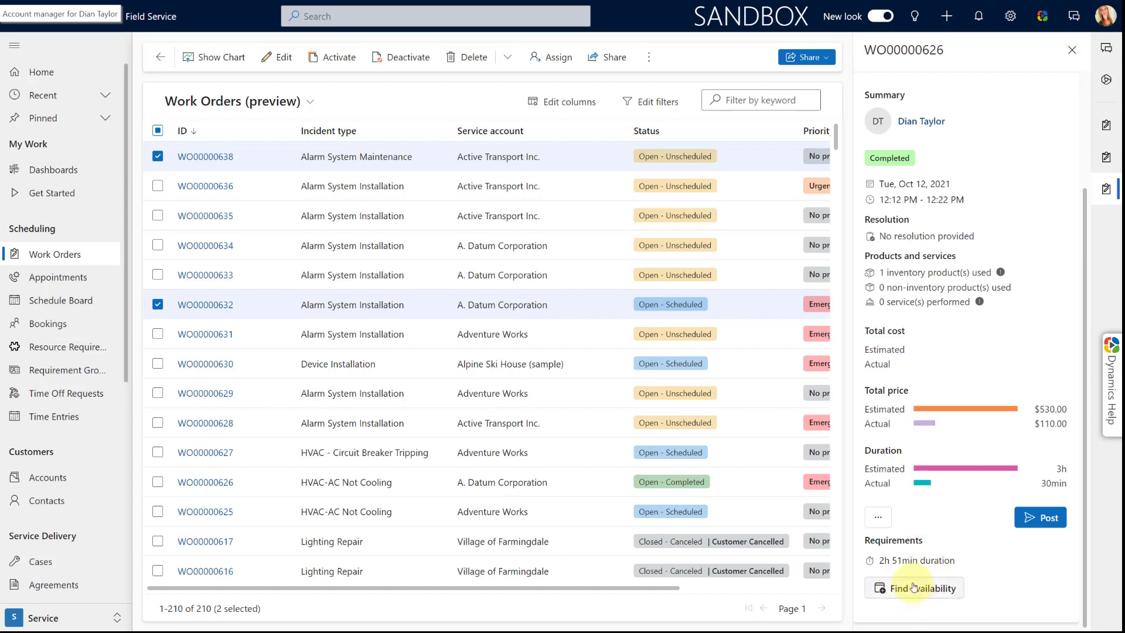
click(880, 519)
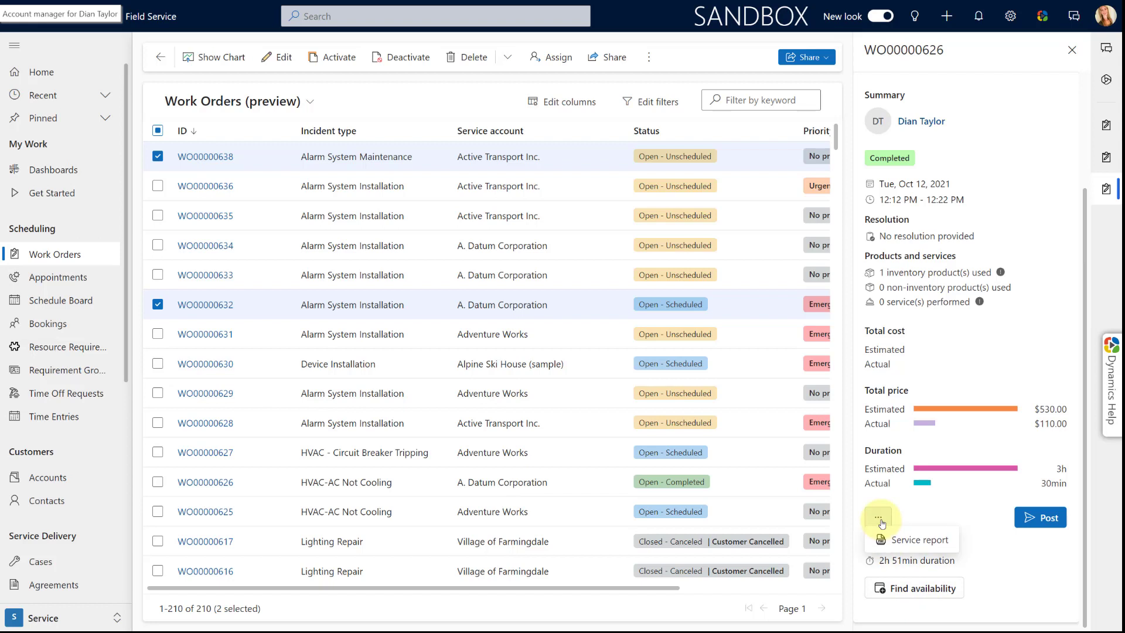
click(911, 542)
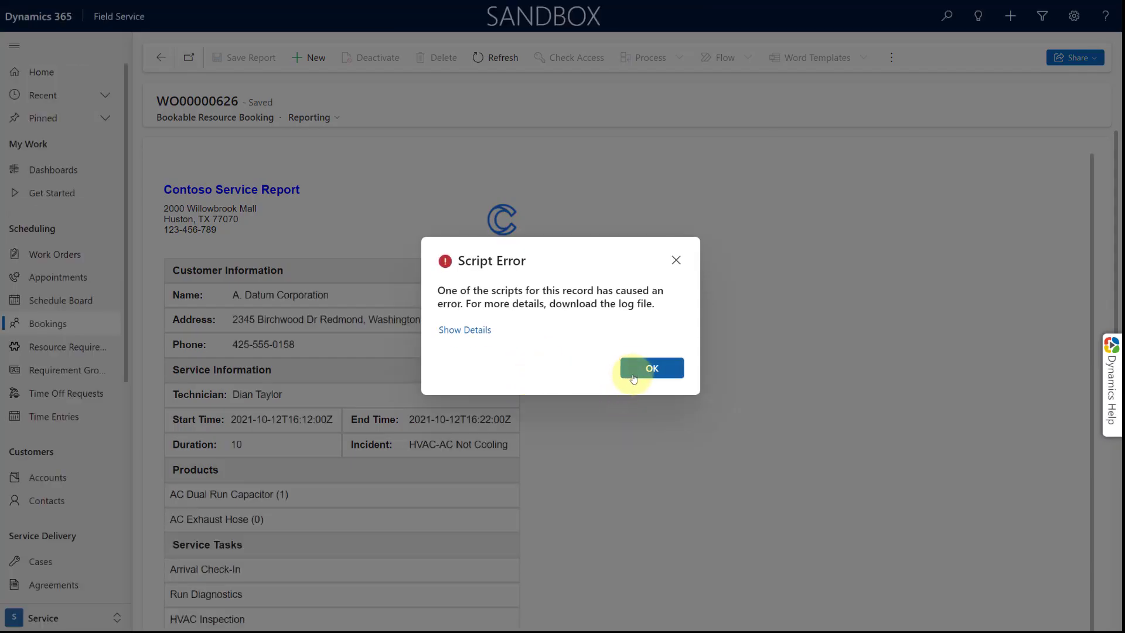
click(652, 368)
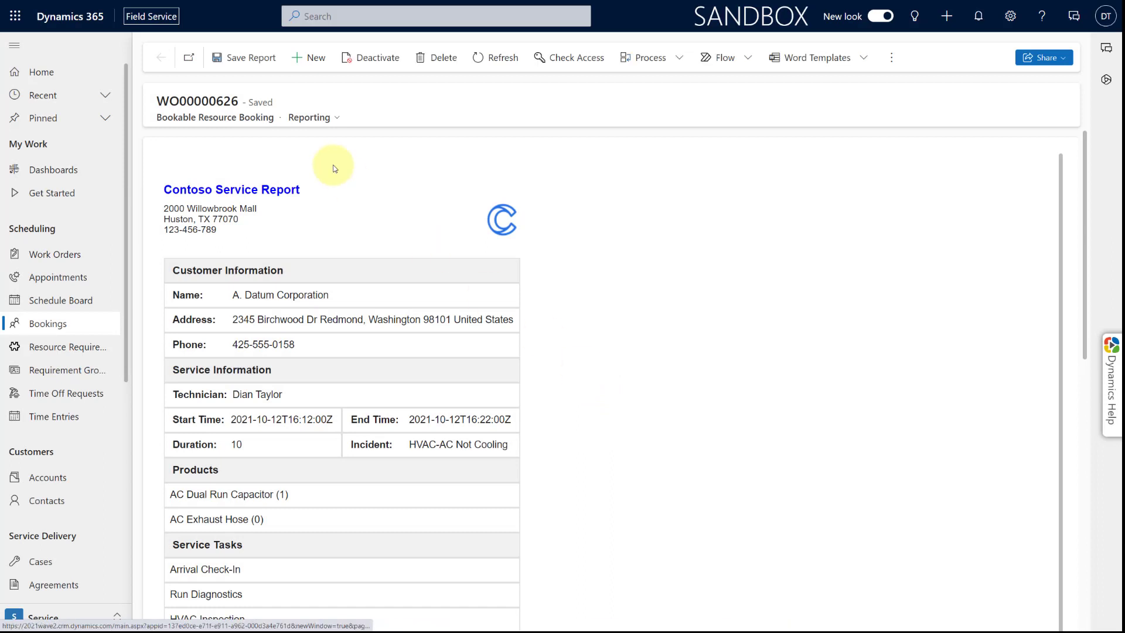
click(333, 118)
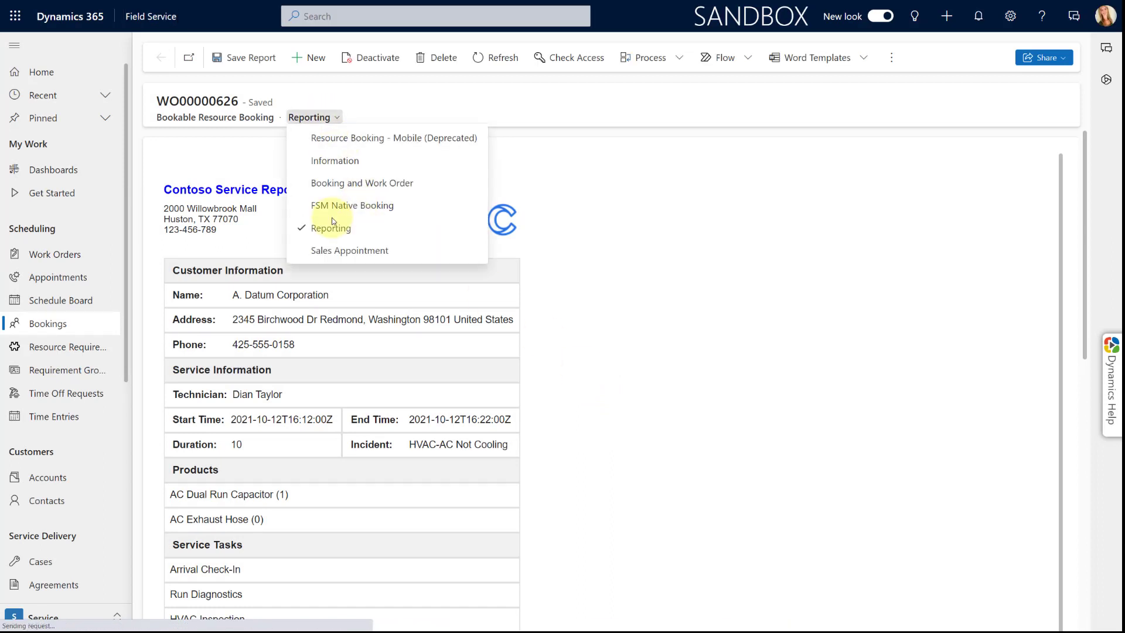
click(597, 263)
scroll(599, 268, down, 2)
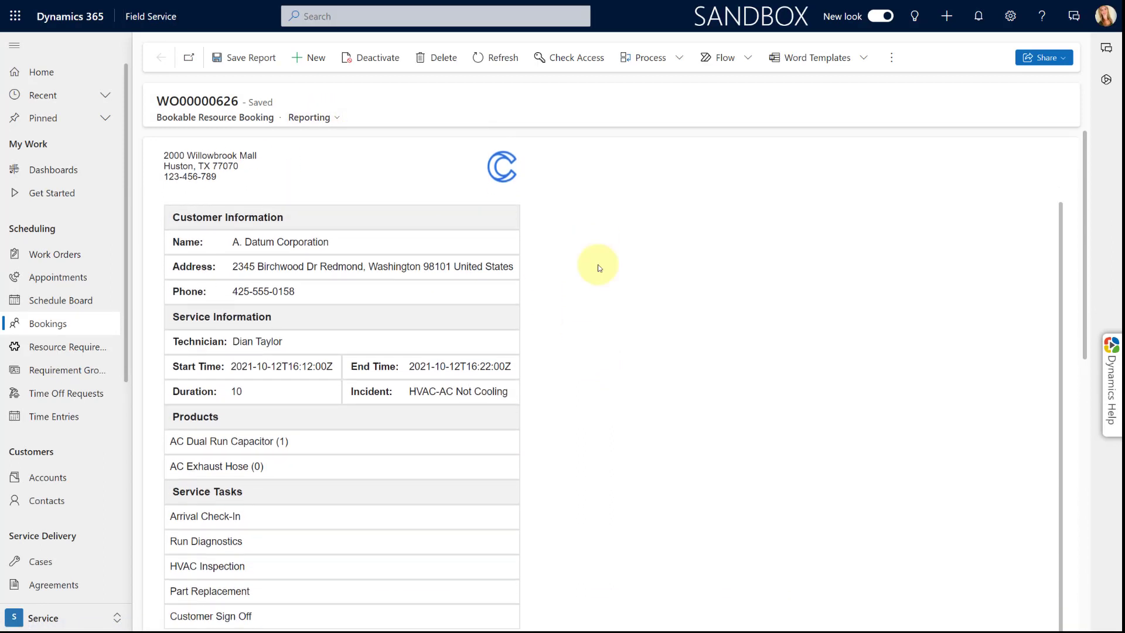
scroll(599, 267, down, 3)
scroll(599, 268, down, 3)
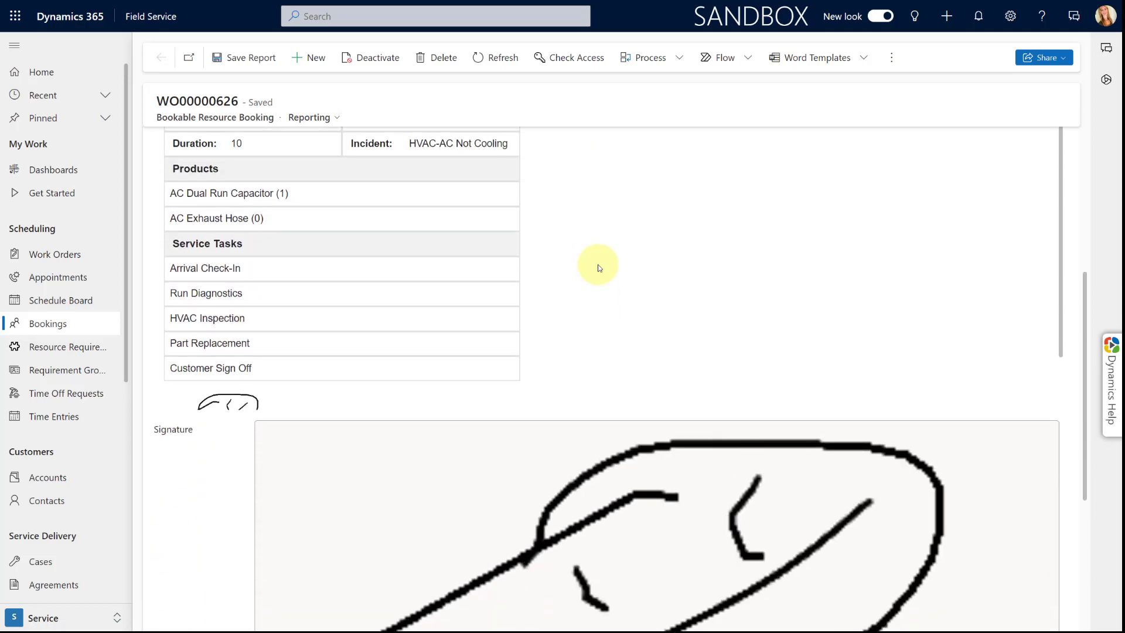
scroll(598, 267, up, 5)
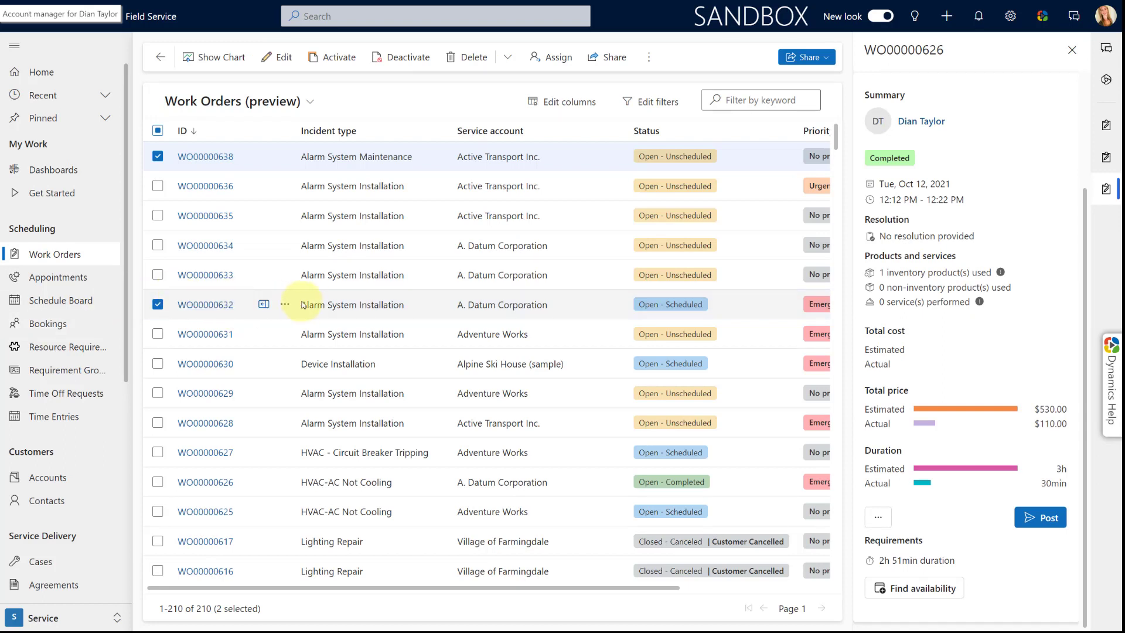
Step: Open WO00000632 full-width, close all side panes, and check the available forms
click(211, 303)
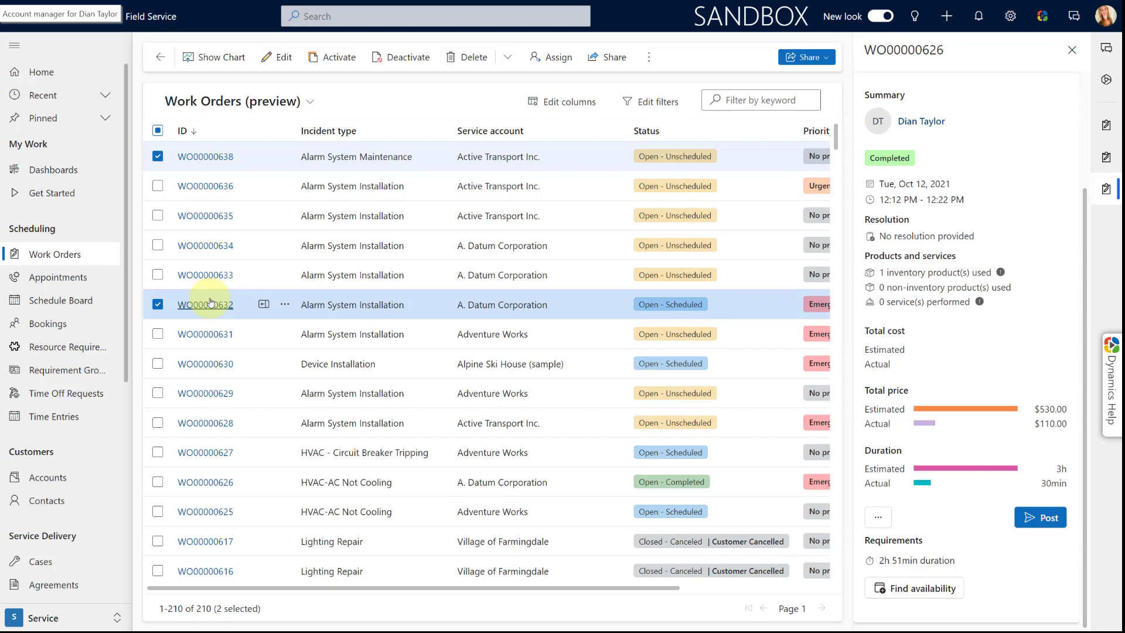
click(211, 303)
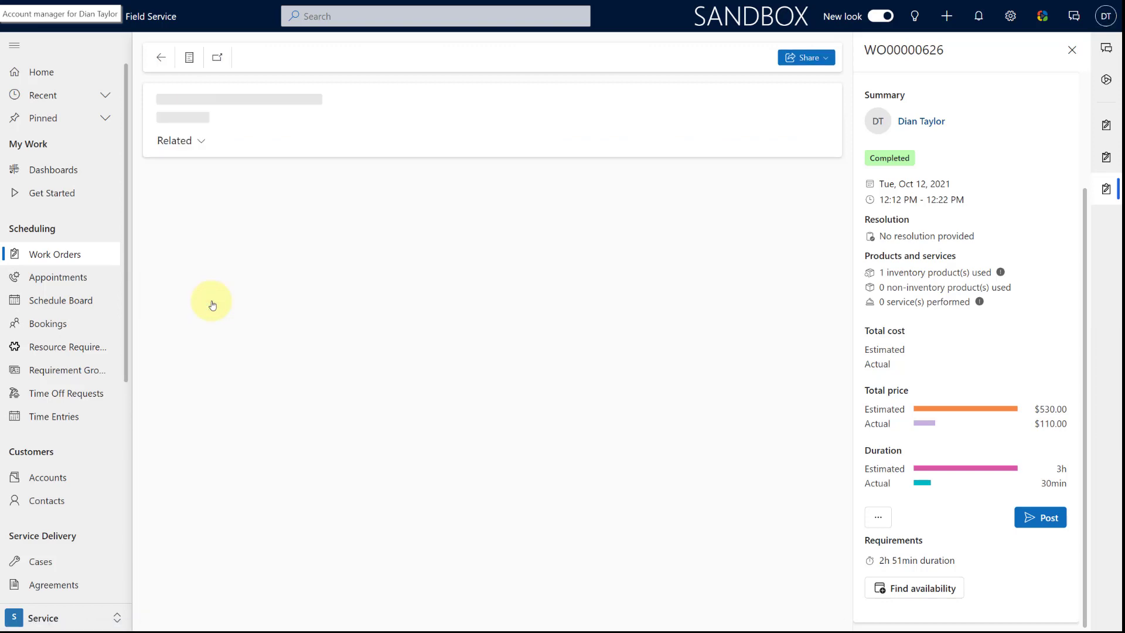
click(1073, 51)
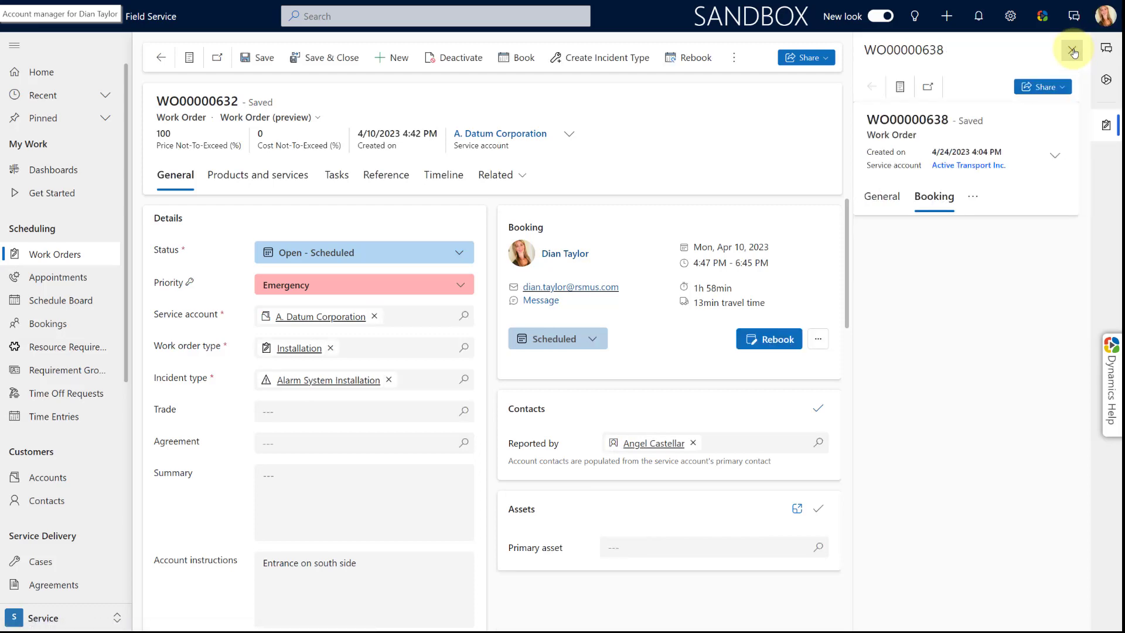
click(1073, 50)
click(1107, 80)
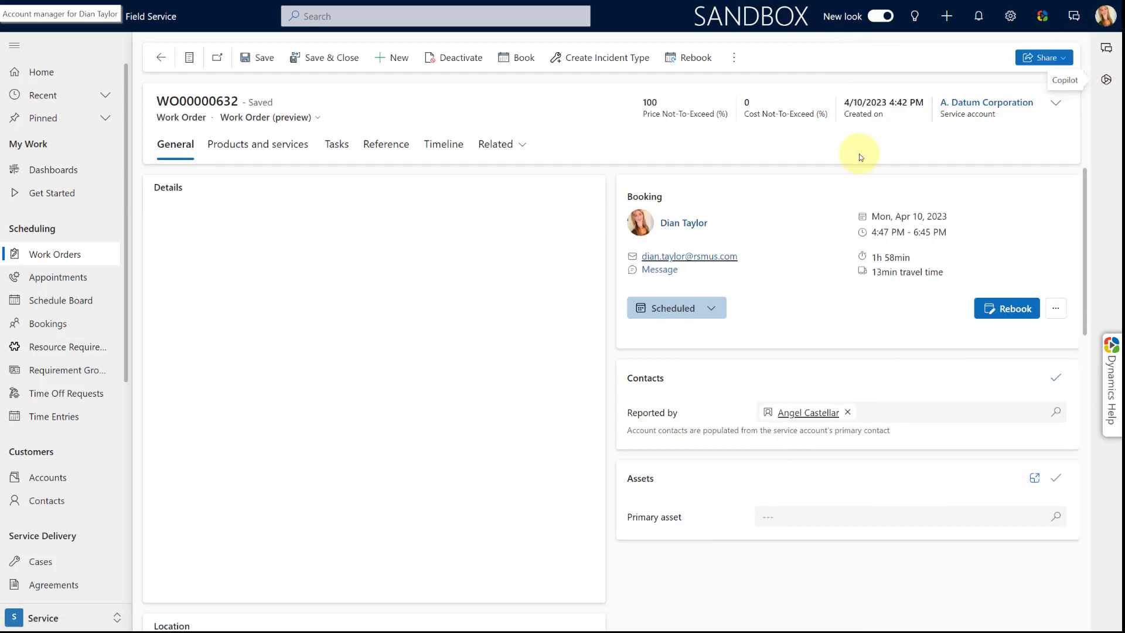
click(299, 117)
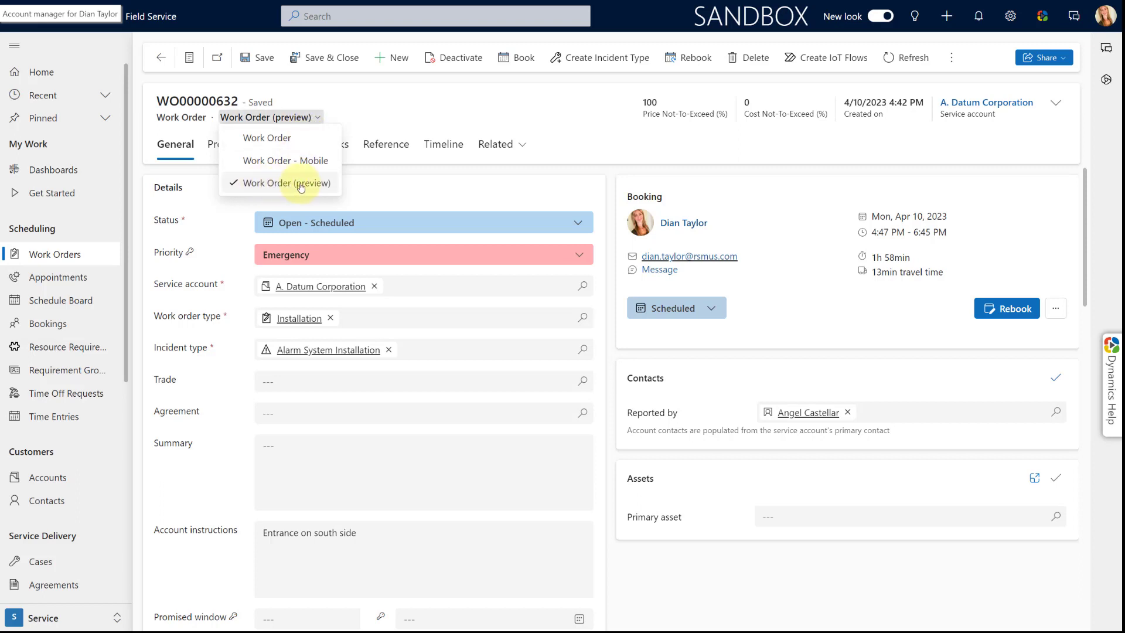
click(395, 111)
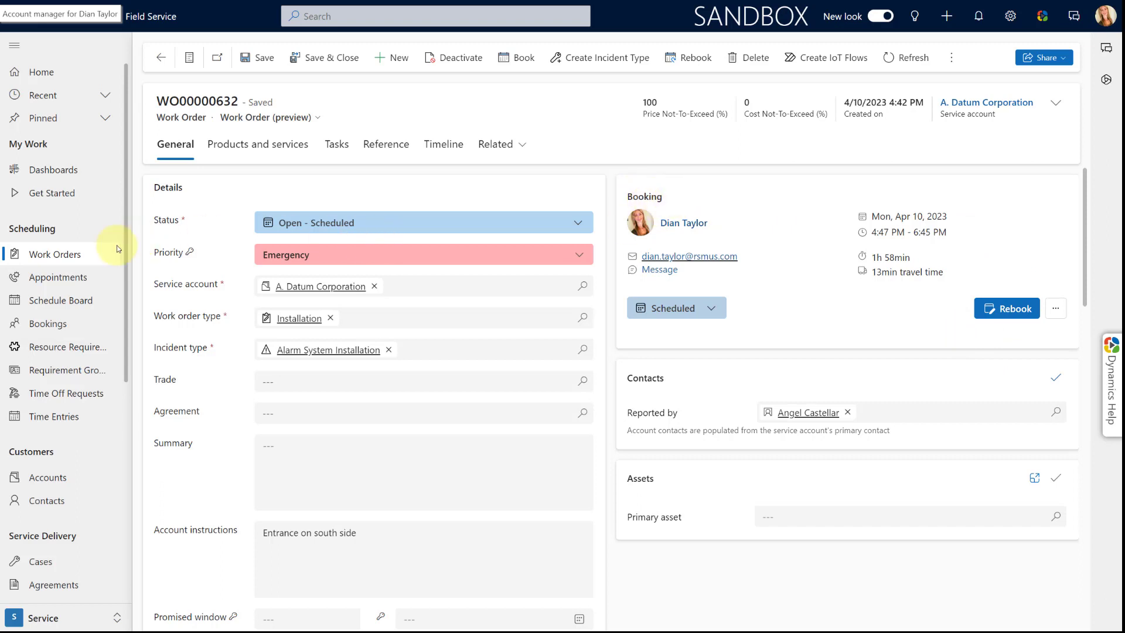
Step: Return to Work Orders and open WO00000626's full form, scanning its General tab
click(54, 253)
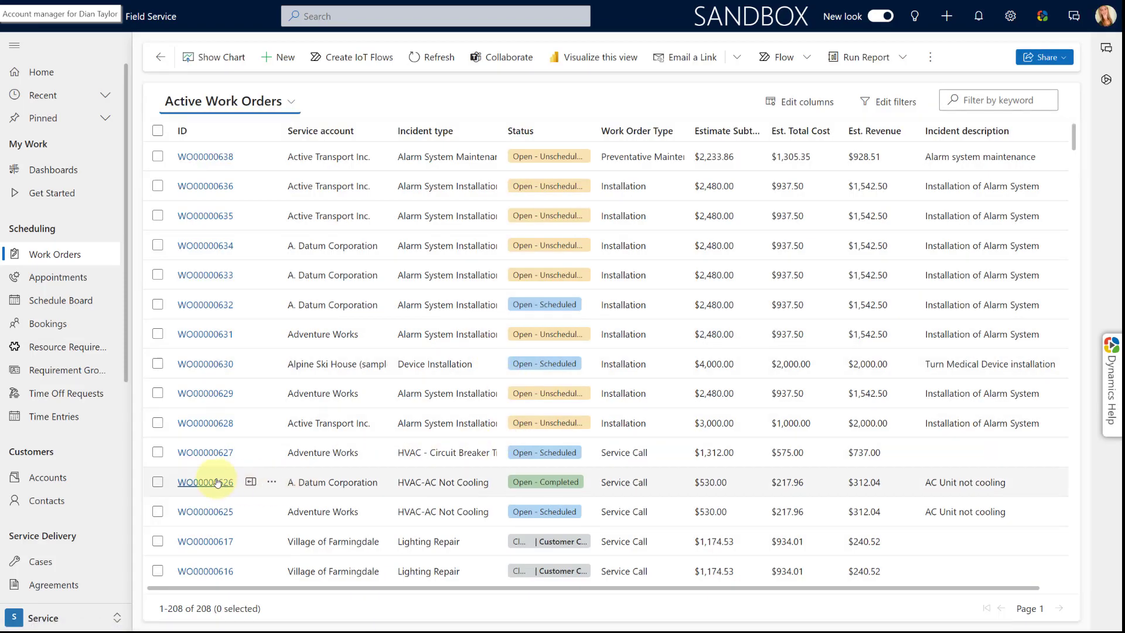
click(217, 483)
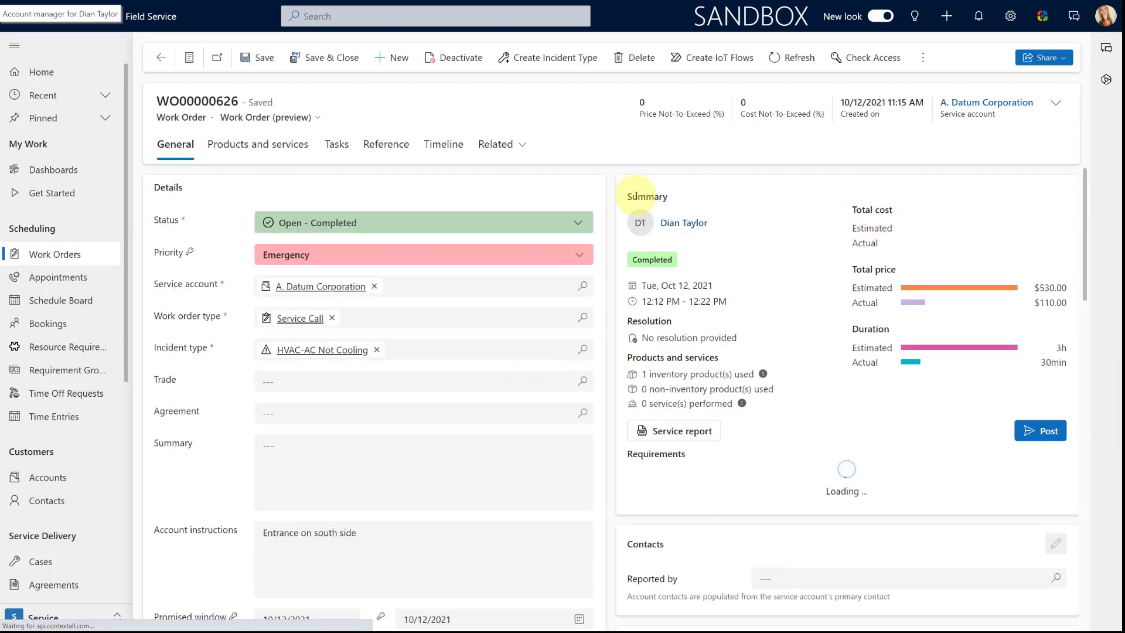
scroll(879, 296, down, 5)
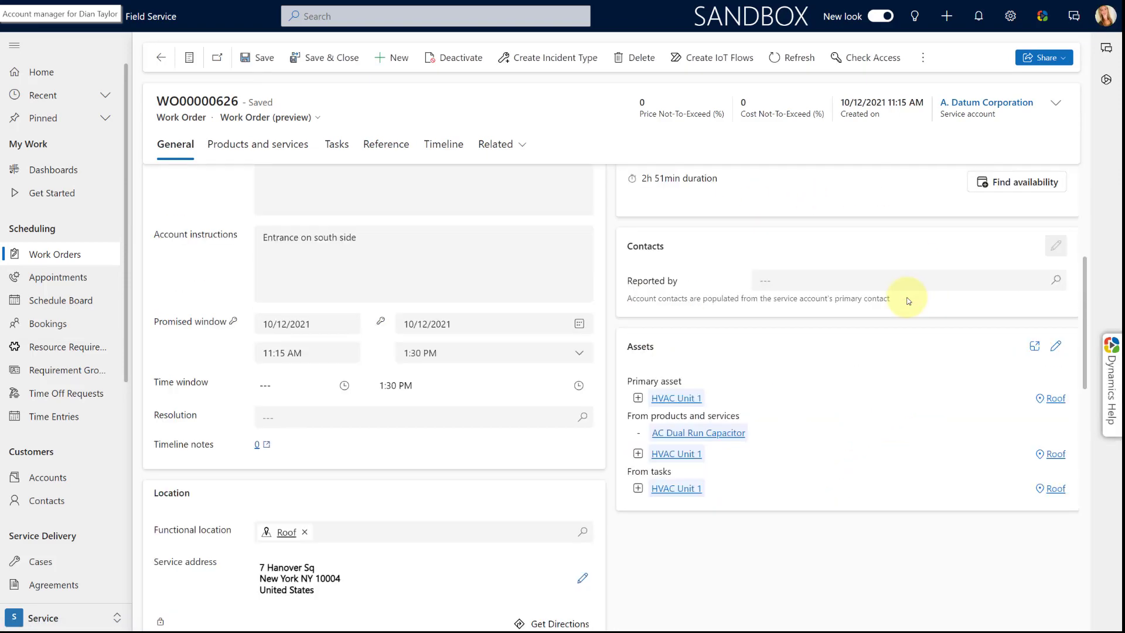
scroll(864, 367, up, 5)
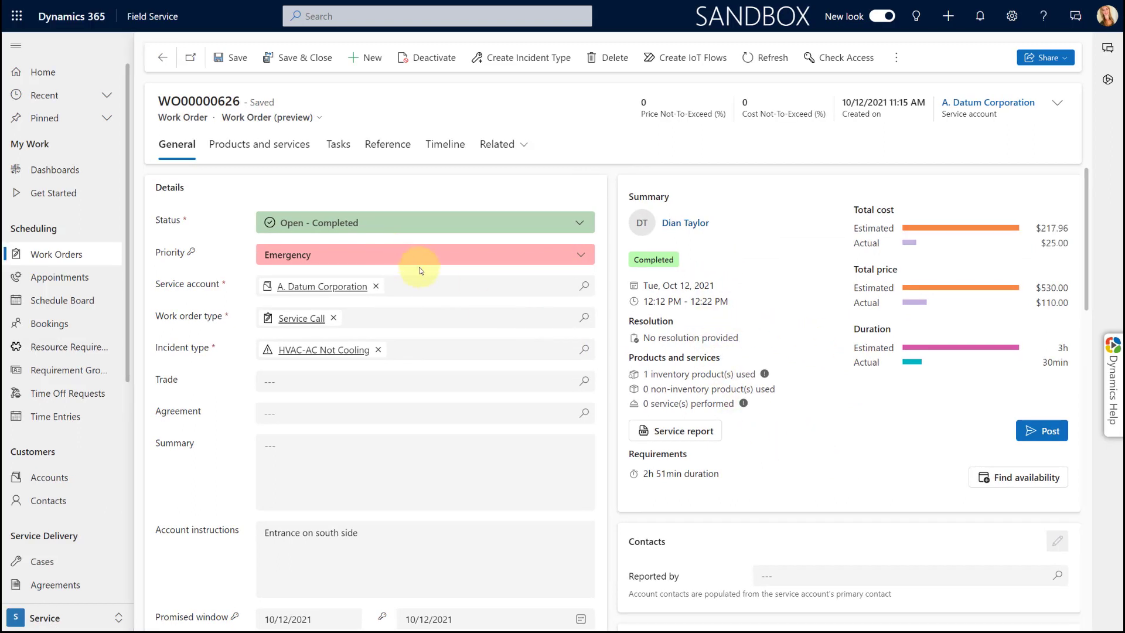
Step: Expand HVAC Unit 1 in the Assets section to list its child components
scroll(823, 400, down, 2)
scroll(823, 399, down, 3)
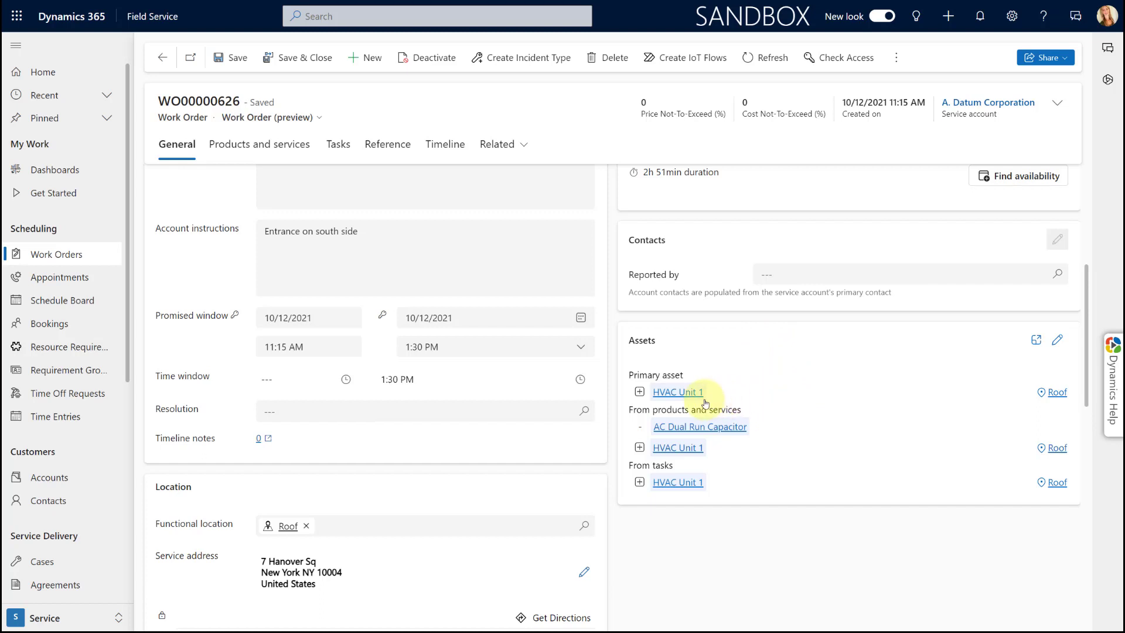
mouse_move(707, 403)
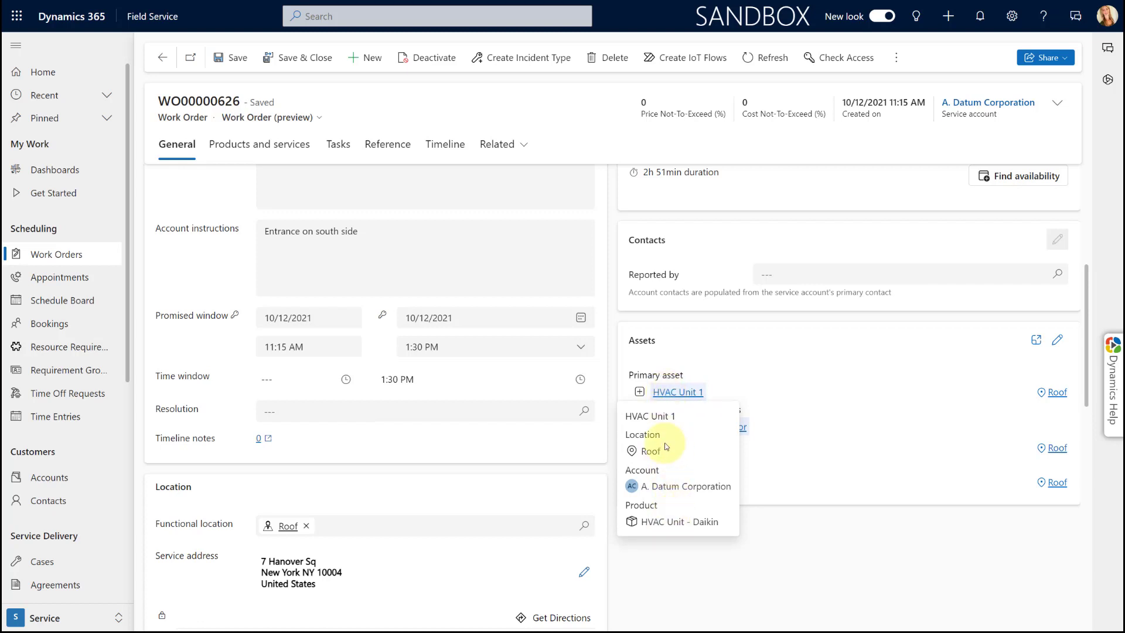
click(640, 393)
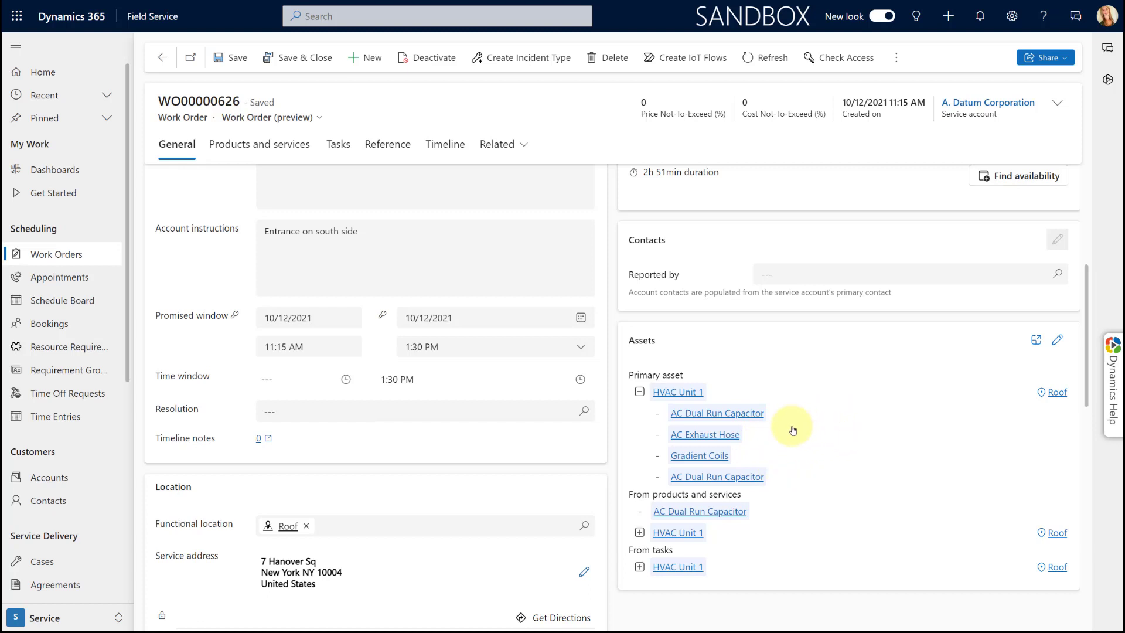
Step: Clear the primary asset, search 'hvac unit 1', reselect HVAC Unit 1, and save
click(1058, 341)
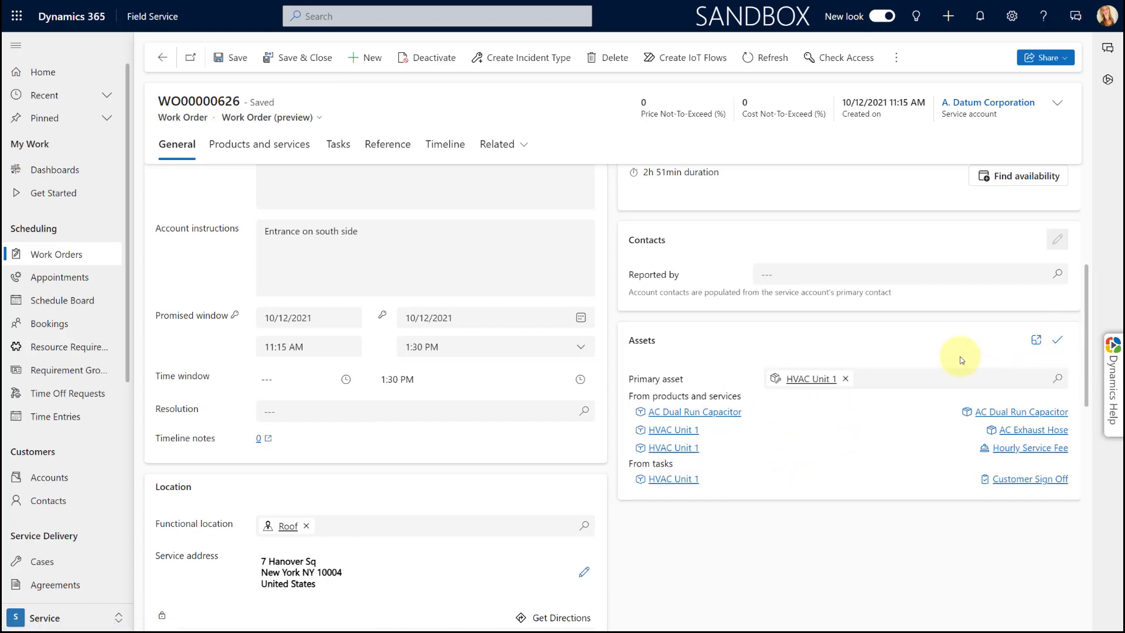
click(846, 379)
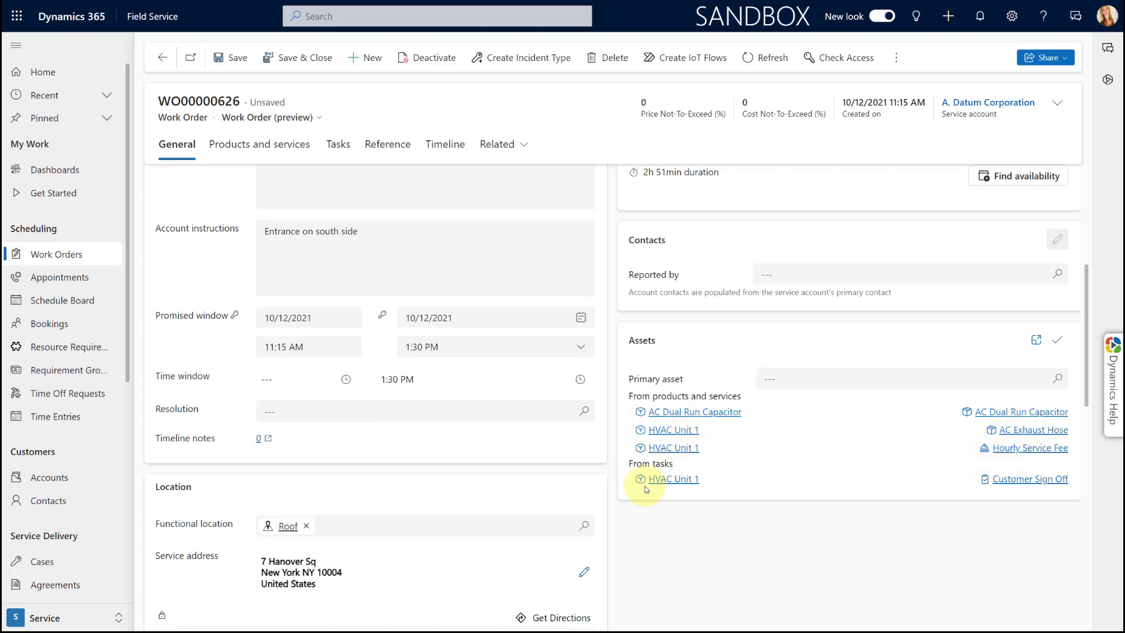
click(793, 379)
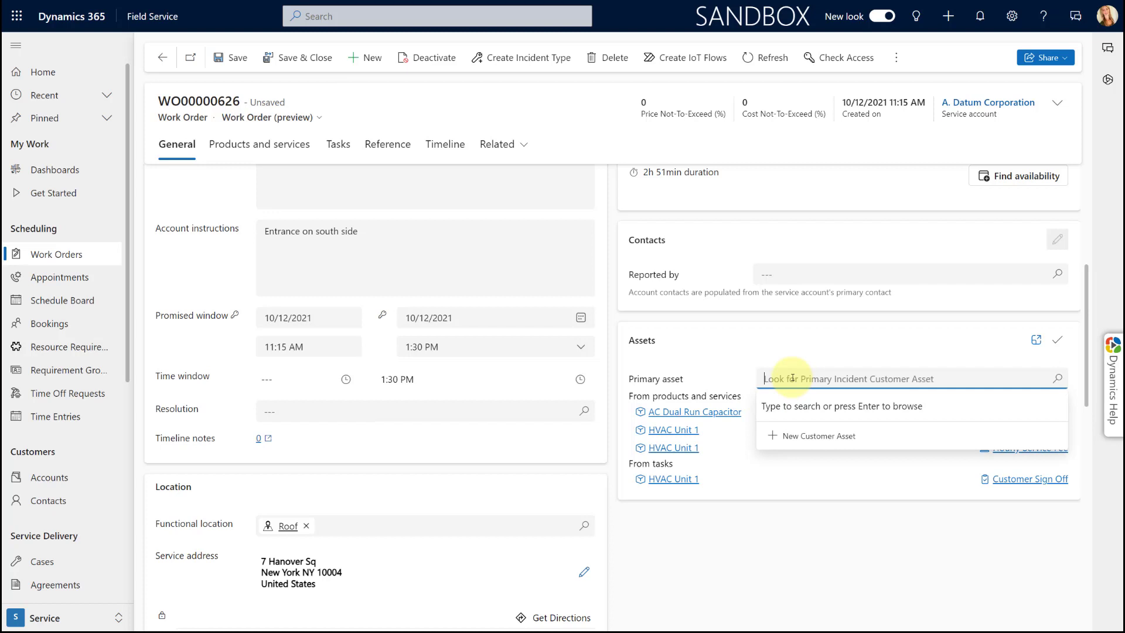
text(hvac u)
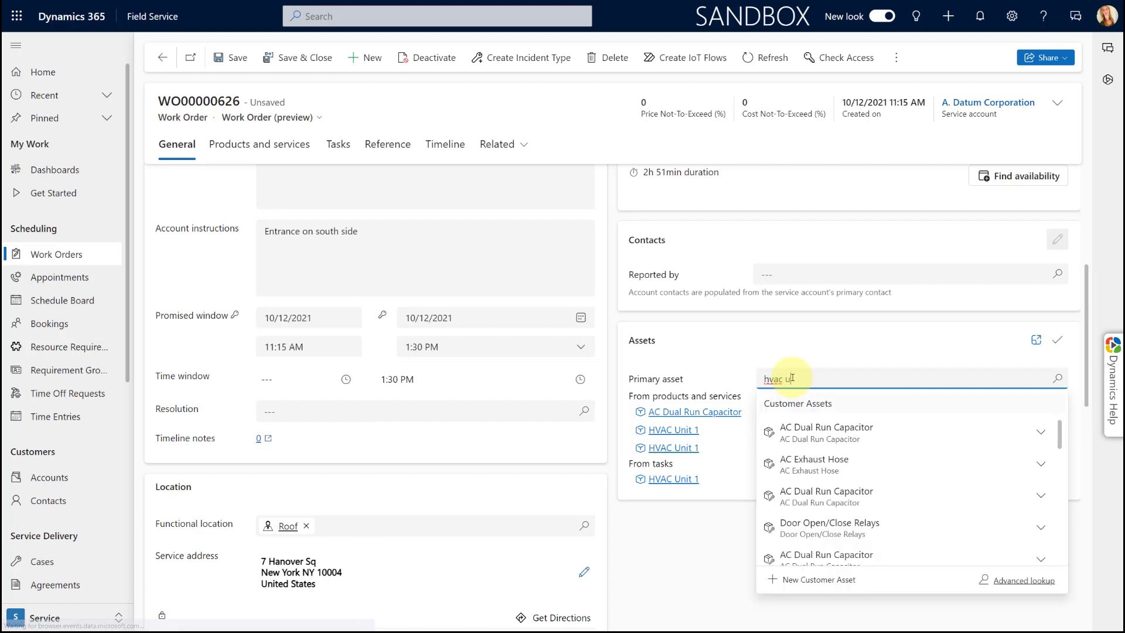
text(nit 1)
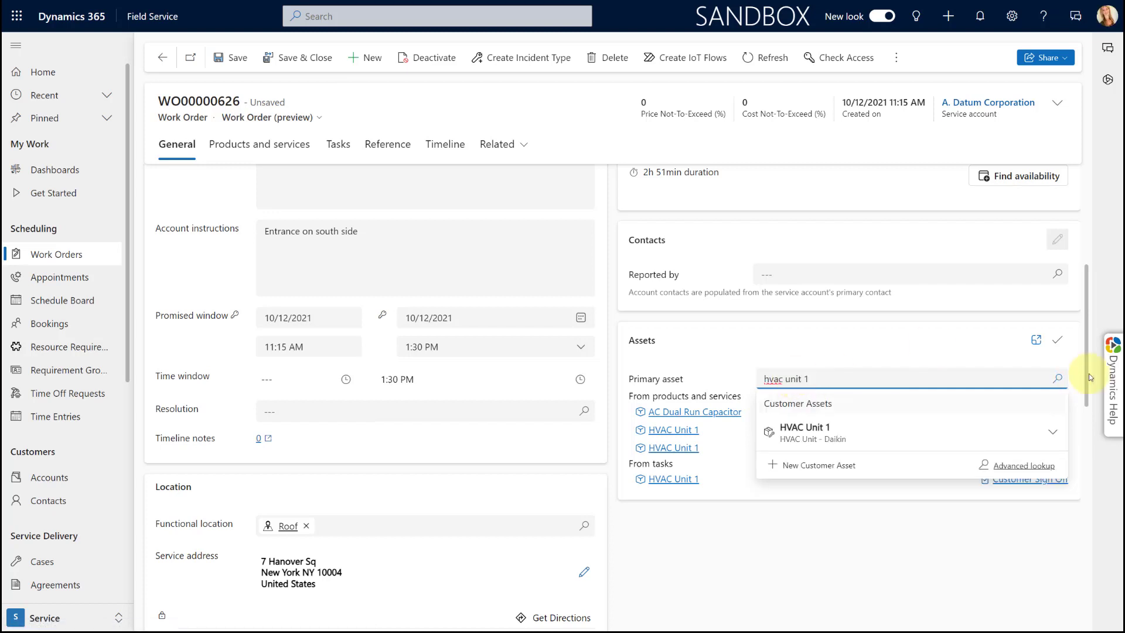
click(876, 430)
click(1058, 351)
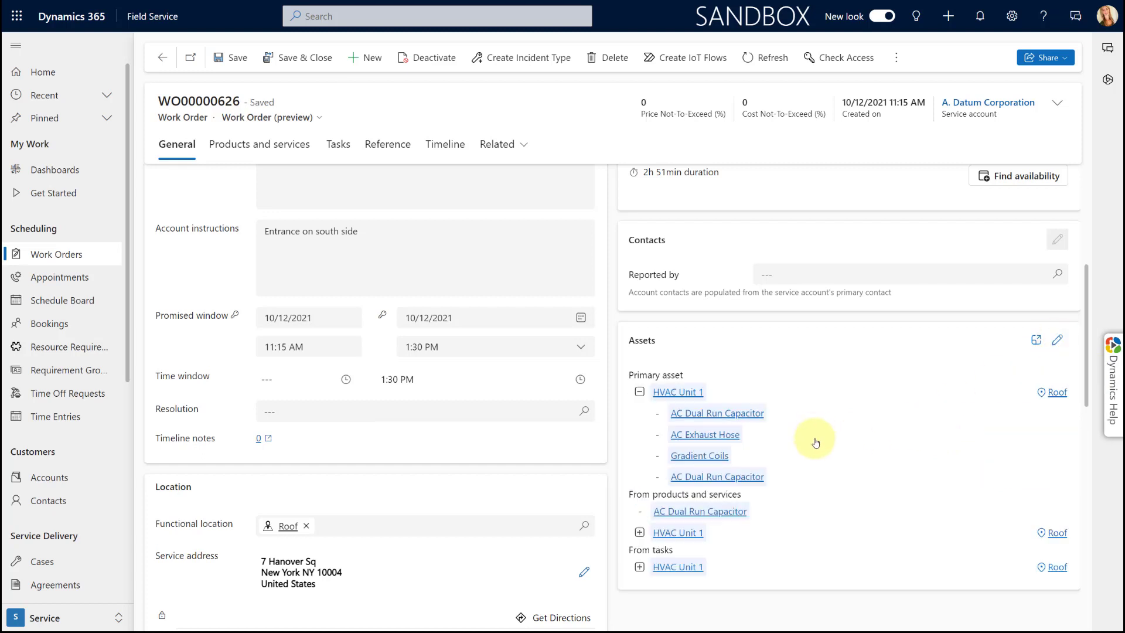
scroll(819, 447, down, 2)
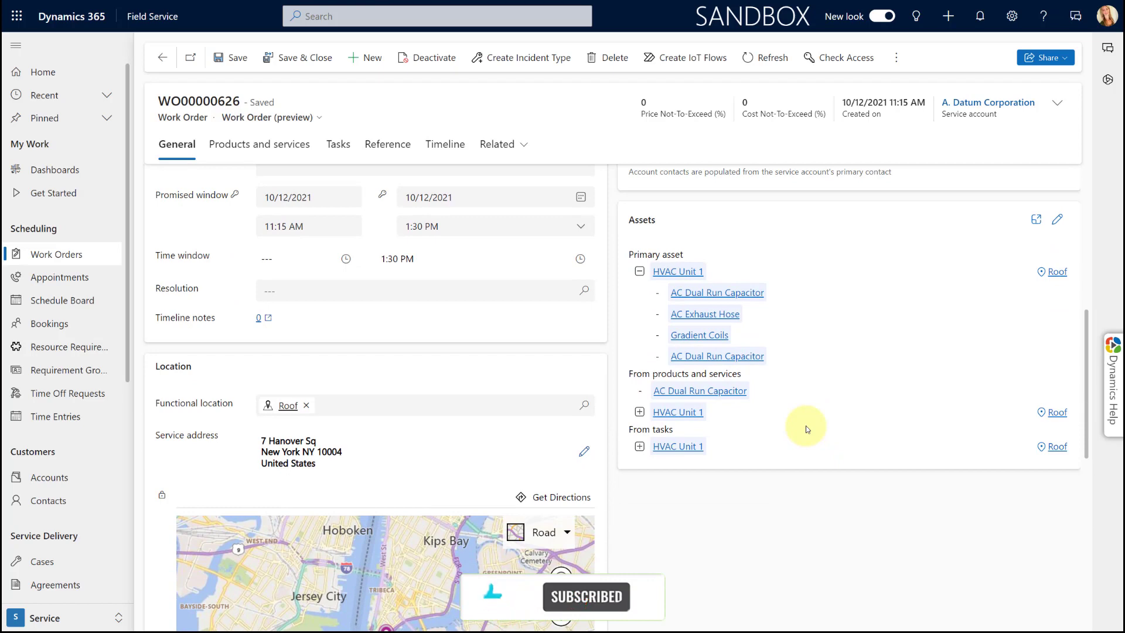
scroll(806, 426, up, 7)
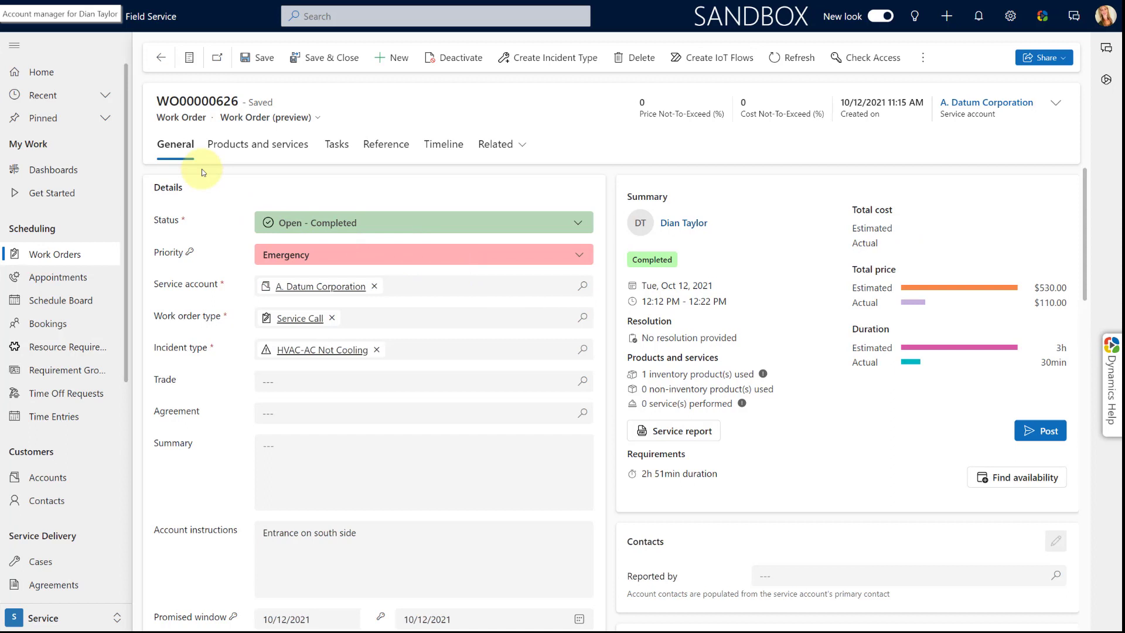
Step: Review the Hourly Service Fee service line's details from Products and services, then close them
click(248, 148)
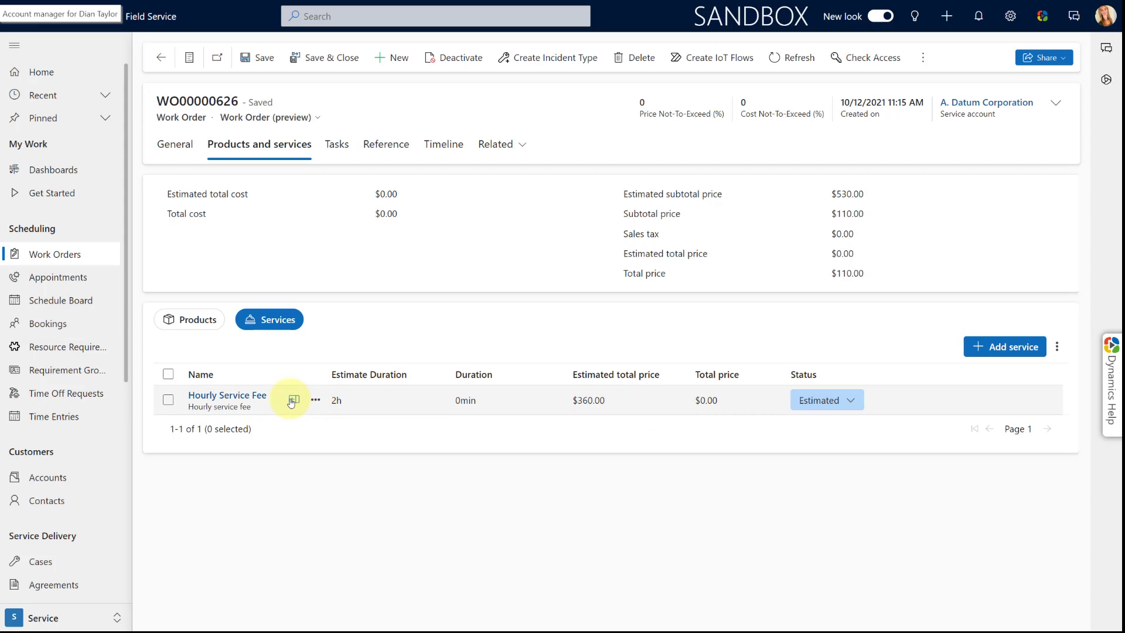
click(293, 400)
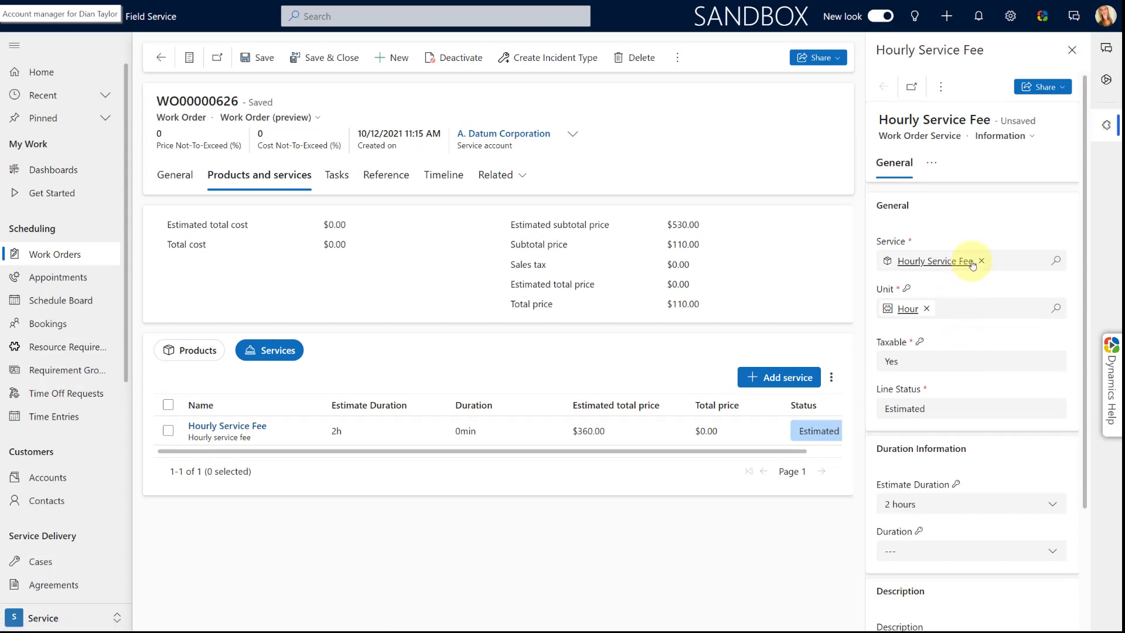
scroll(977, 352, down, 3)
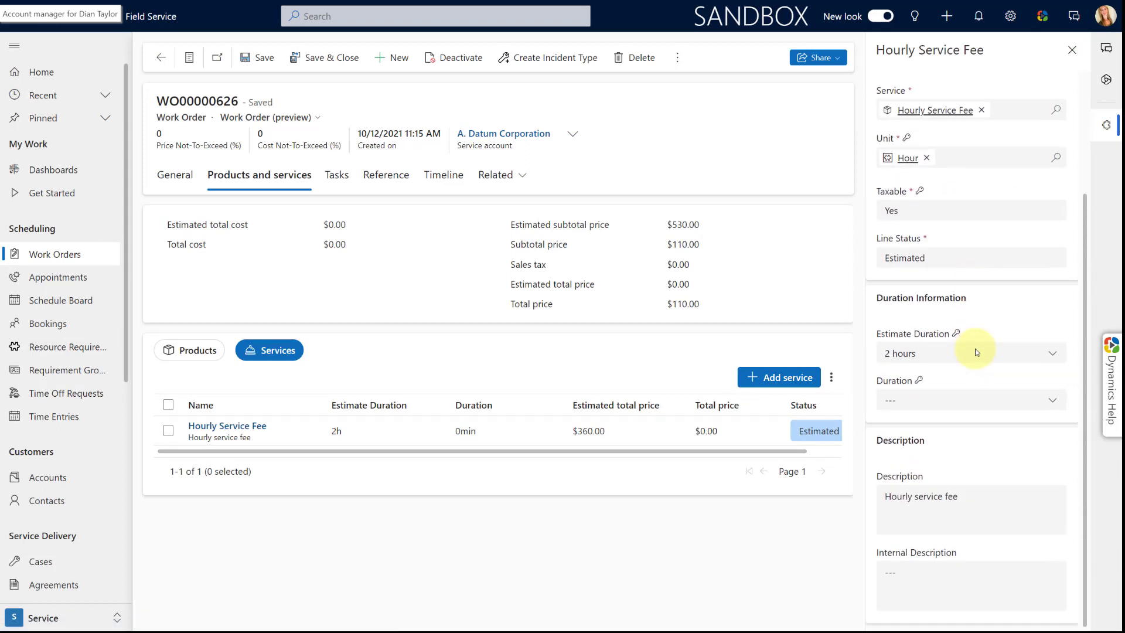
scroll(977, 351, up, 3)
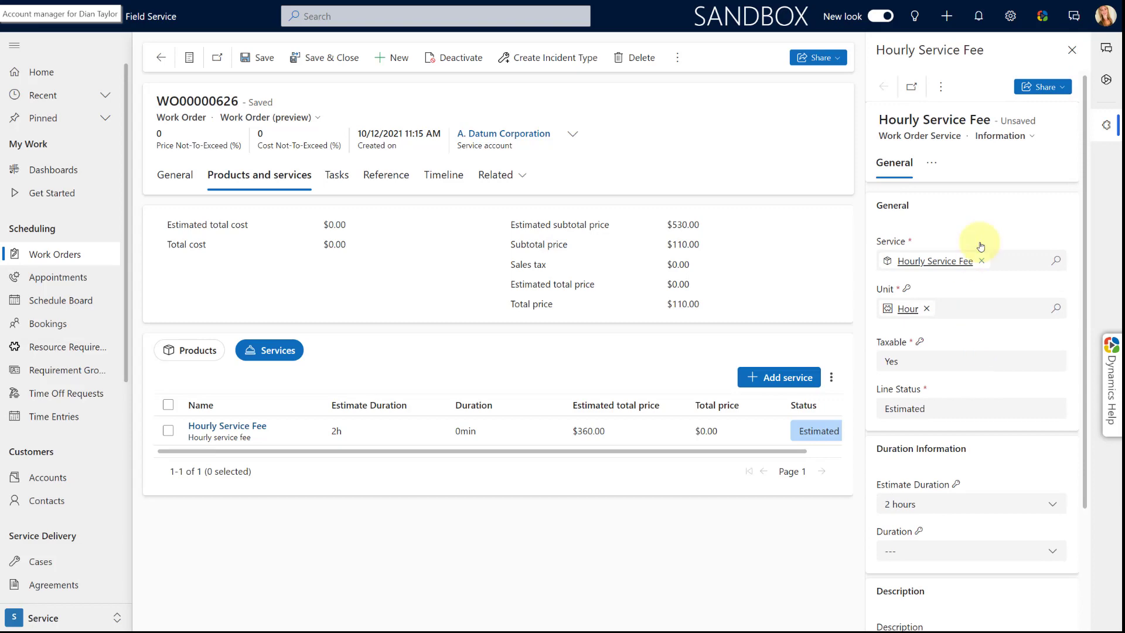
click(1072, 50)
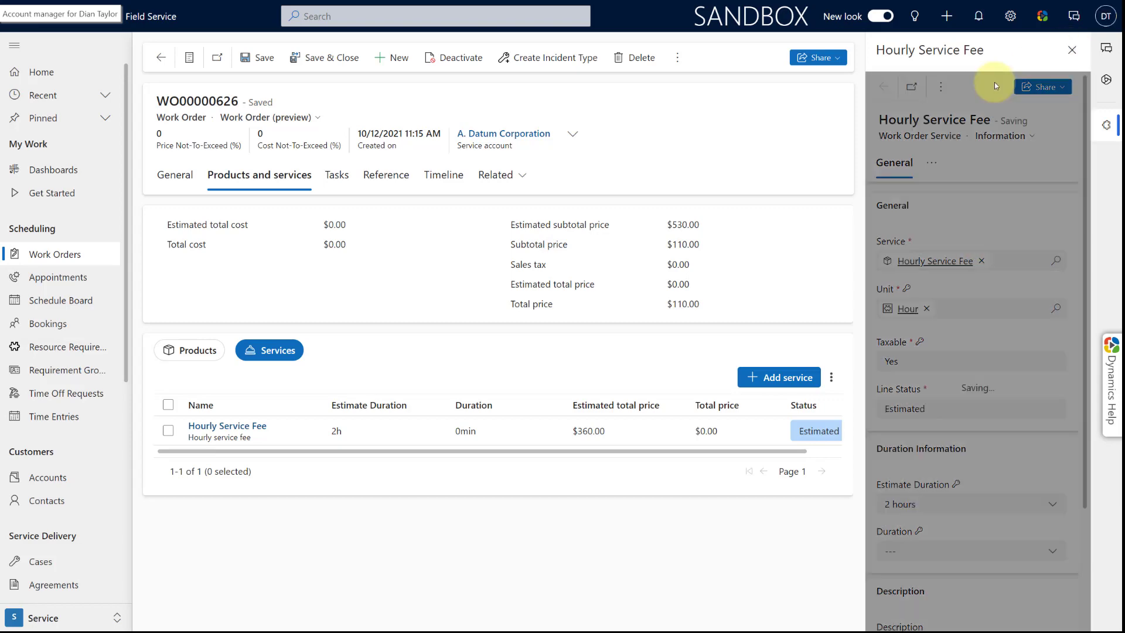
Step: Switch to the work order's products list: AC Dual Run Capacitor and AC Exhaust Hose
click(200, 352)
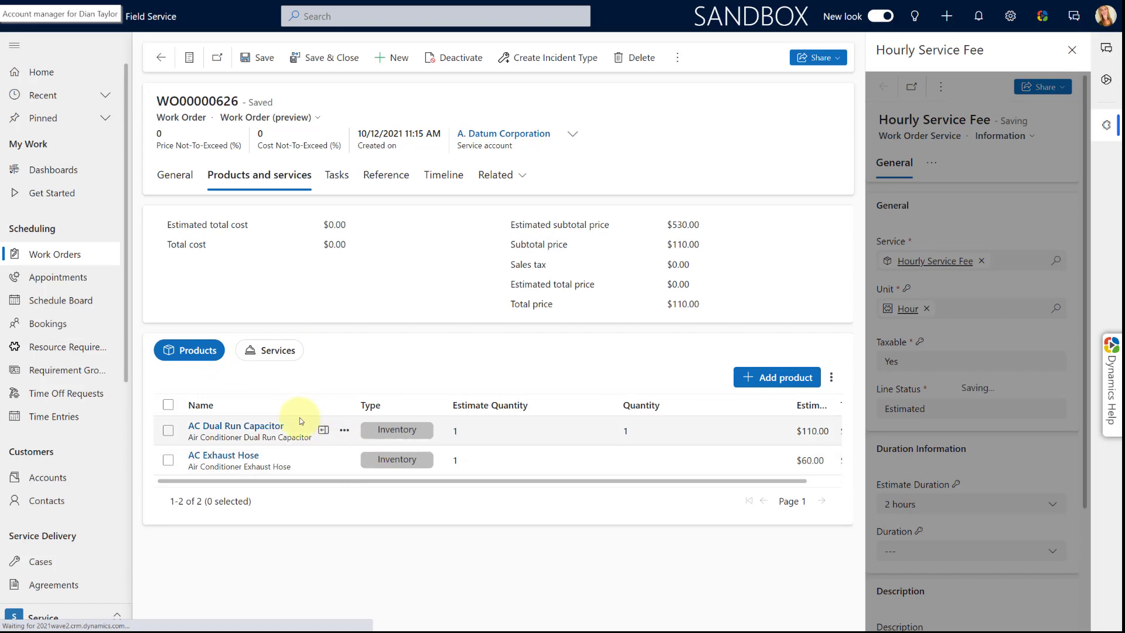
click(1069, 51)
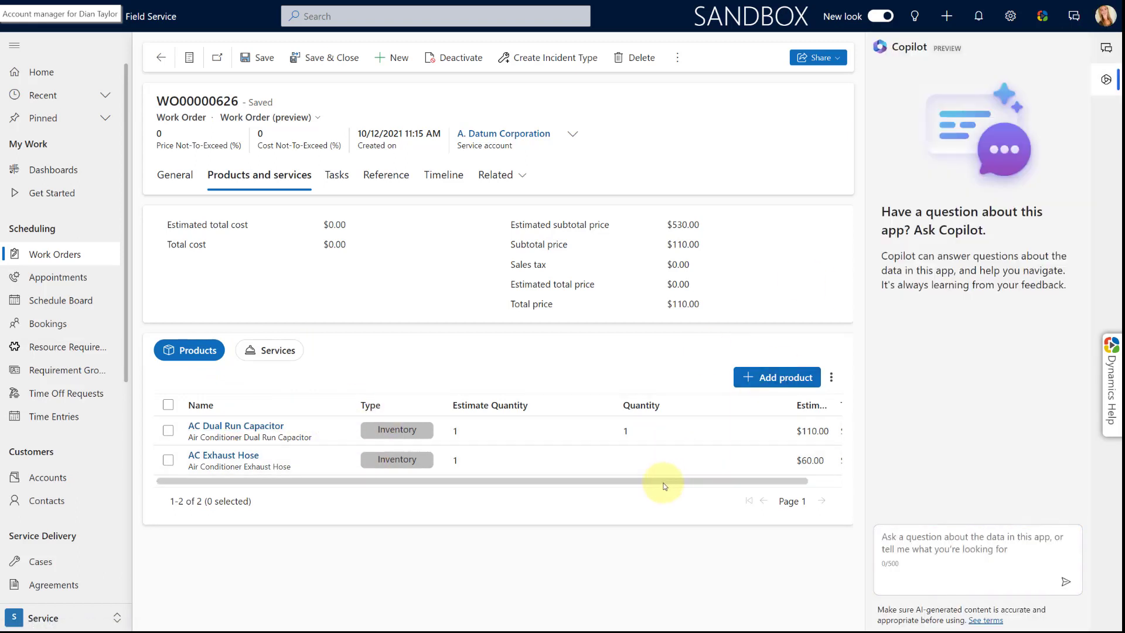
drag(663, 483, 701, 484)
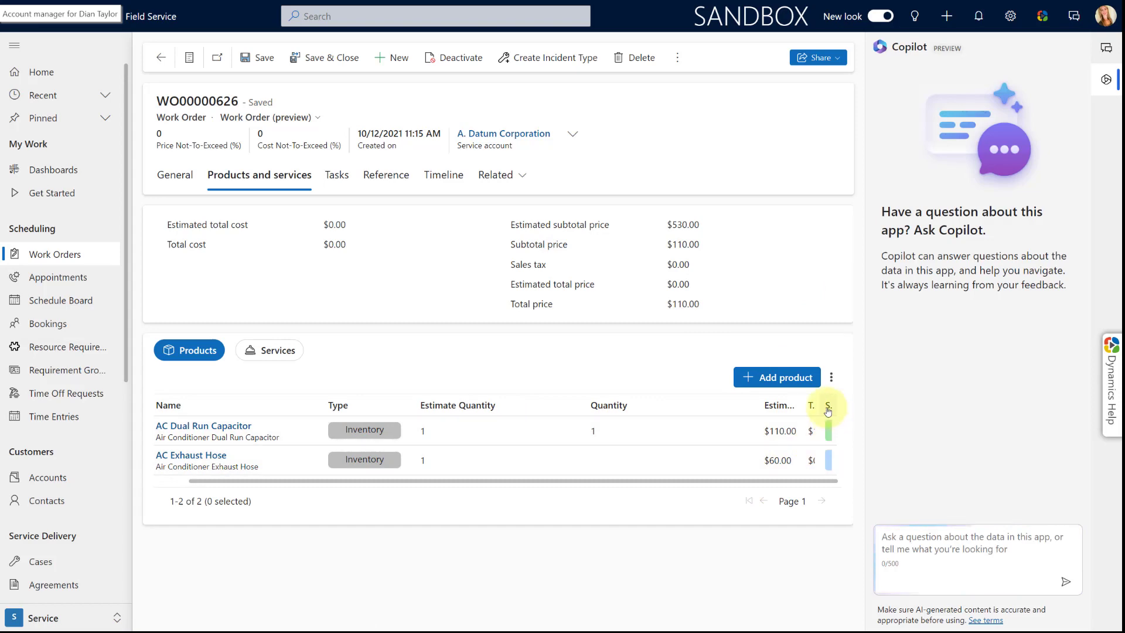
Step: Discard the unsaved changes and close the Copilot panel to widen the form
click(1101, 77)
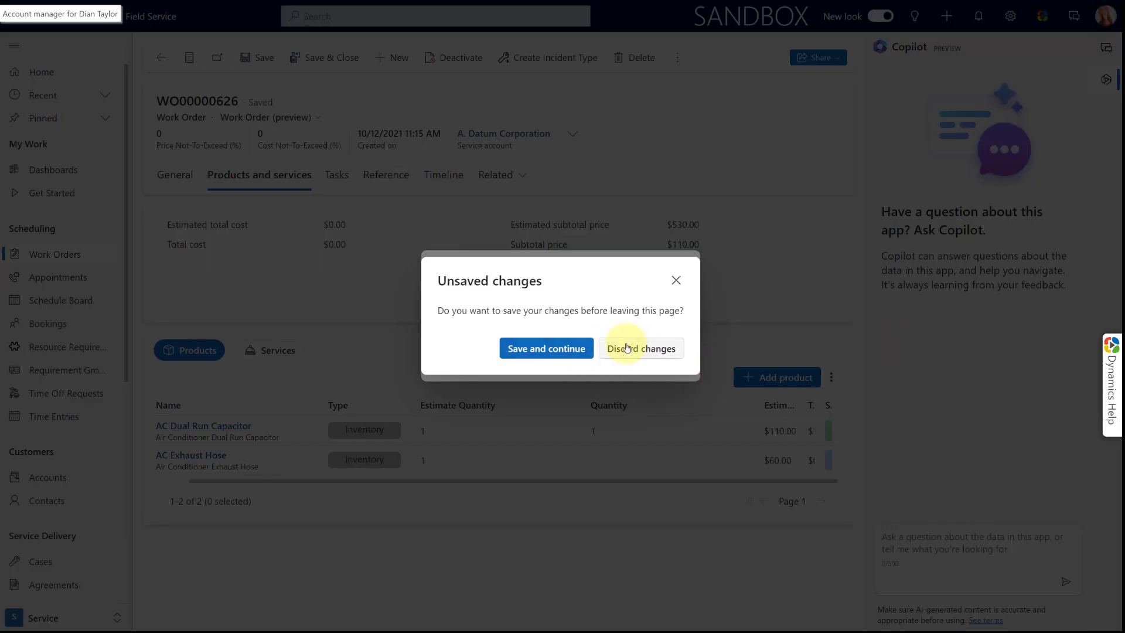
click(629, 349)
click(627, 348)
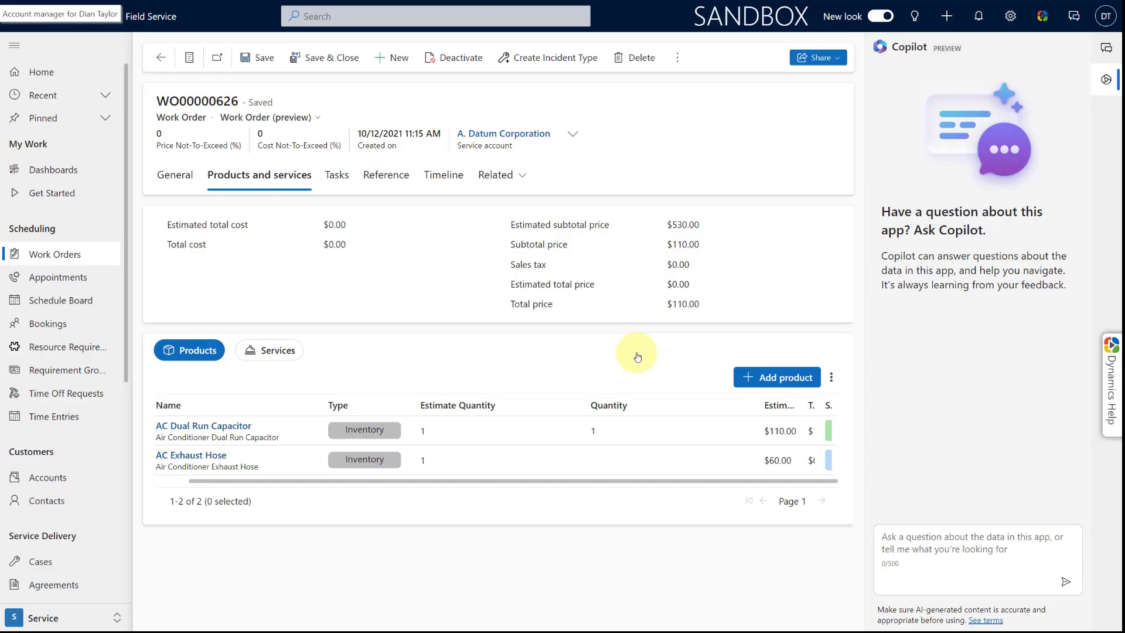
click(1104, 85)
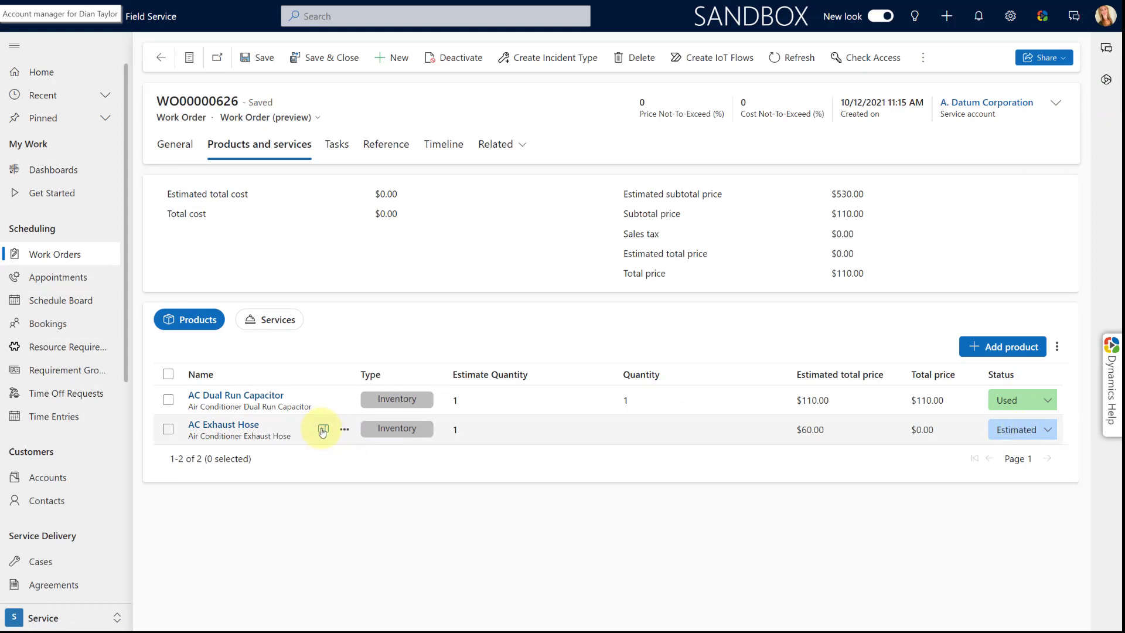
Step: Show WO00000626's Tasks tab, with 3 of 5 tasks complete
click(336, 146)
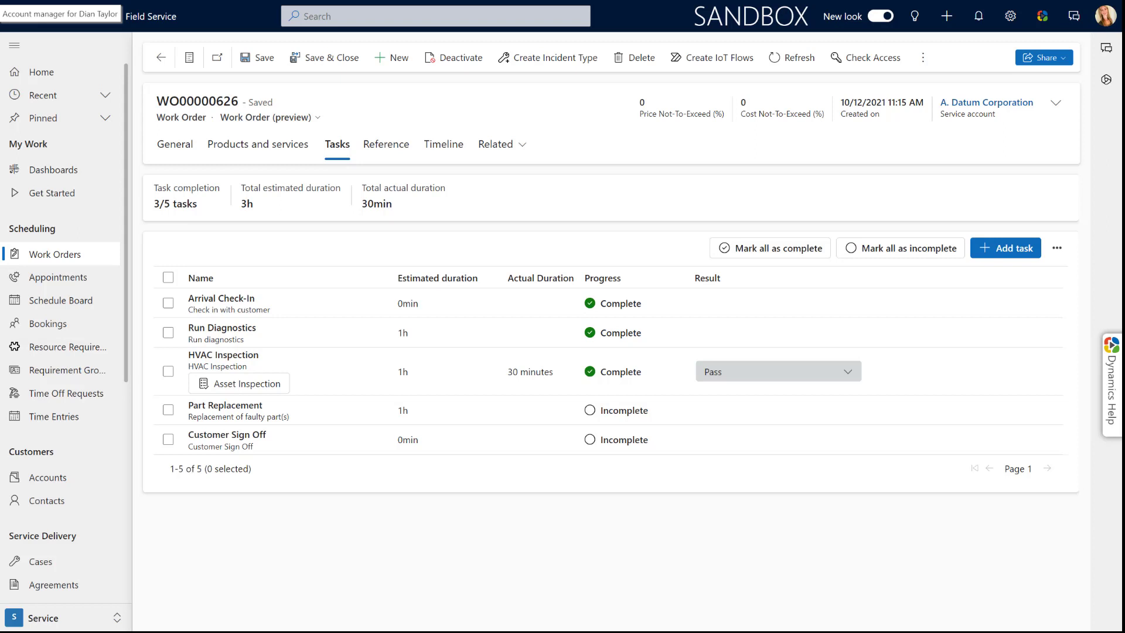
Step: Show WO00000626's Reference tab with the HVAC not cooling knowledge article
click(382, 145)
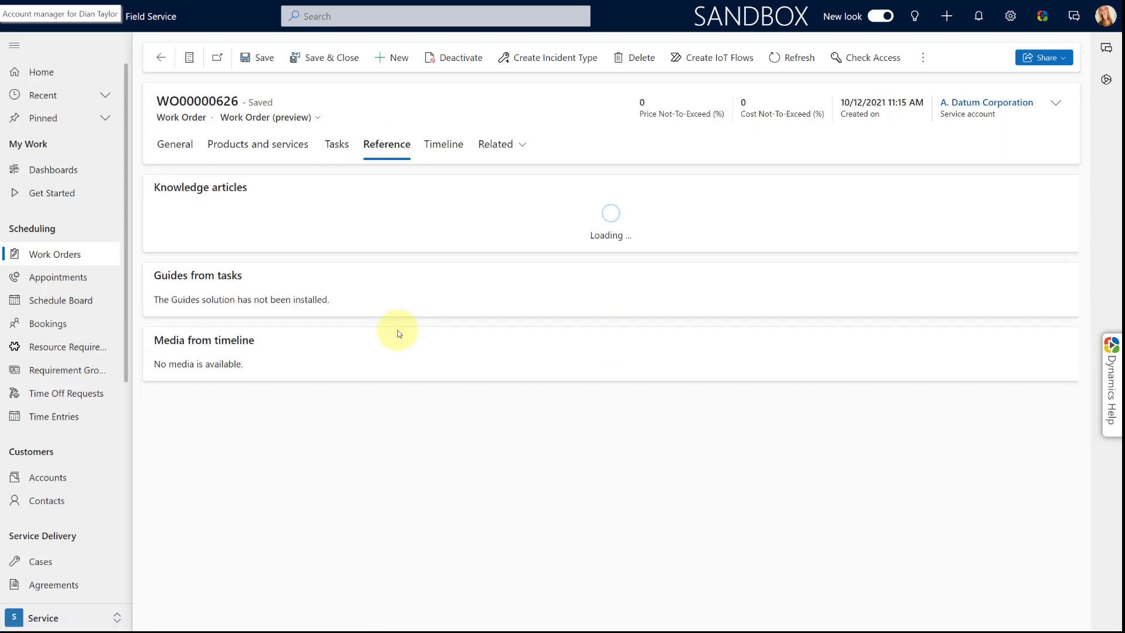